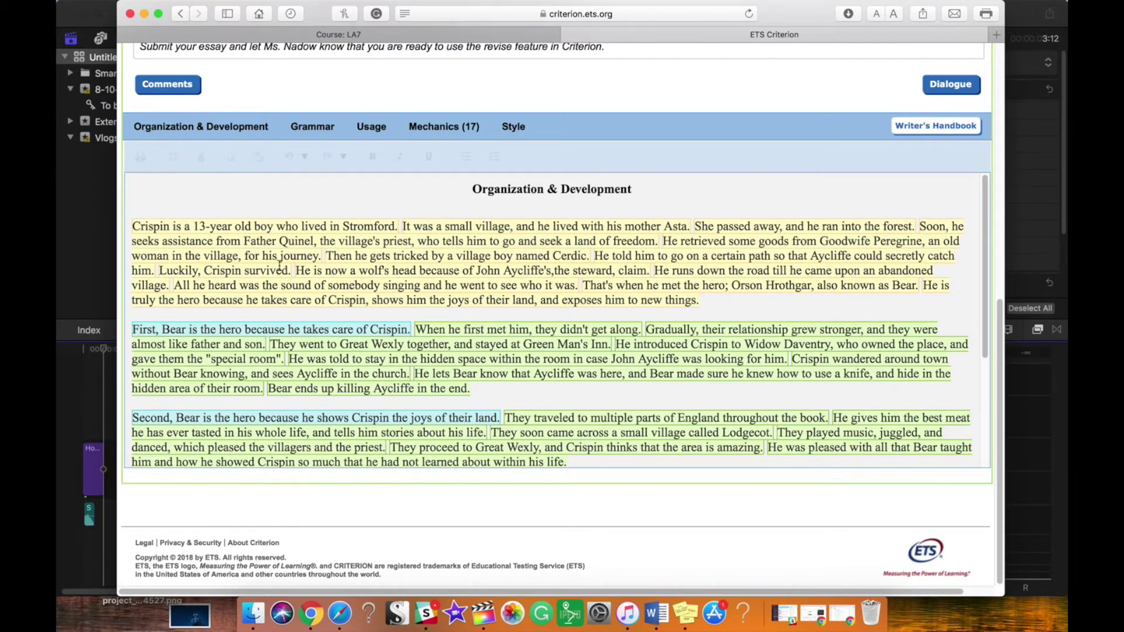
Step: Copy the Criterion essay from its last line up to the Organization & Development heading, then launch Word
{"action": "left_click_drag", "start_coordinate": [133, 217], "coordinate": [490, 462]}
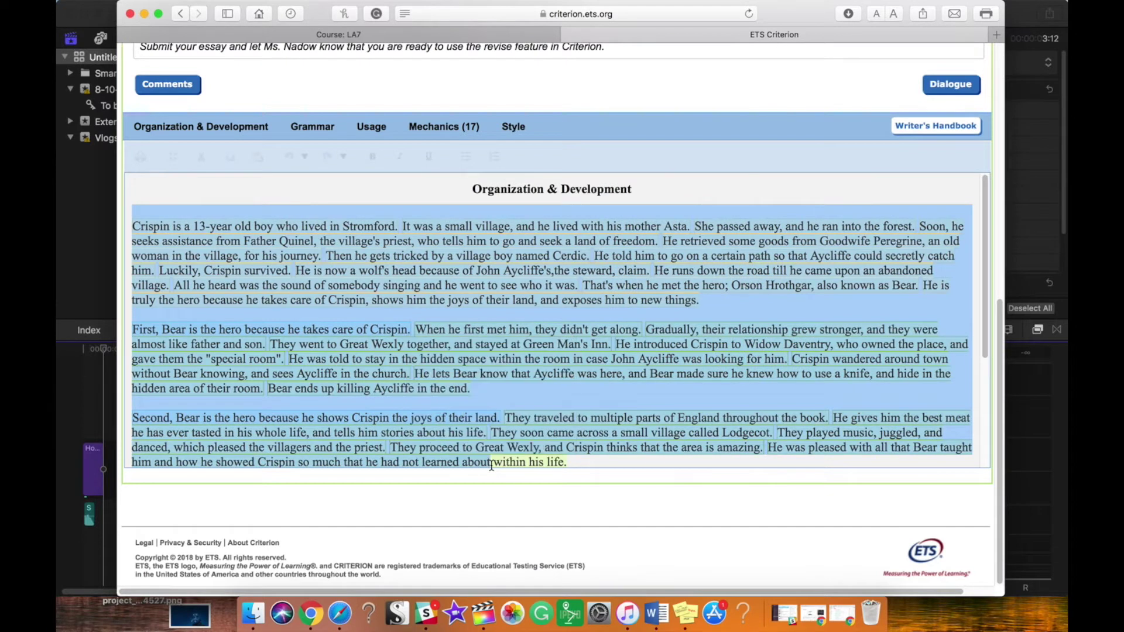
{"action": "left_click", "coordinate": [608, 461]}
{"action": "left_click_drag", "start_coordinate": [570, 463], "coordinate": [164, 197]}
{"action": "key", "text": "cmd+c"}
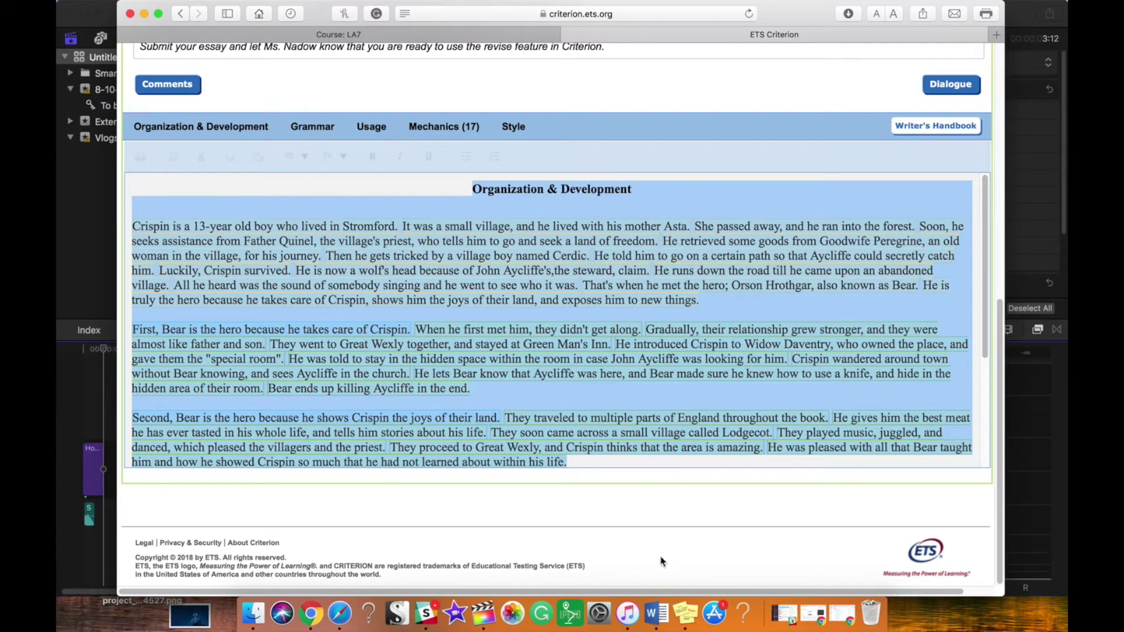
{"action": "left_click", "coordinate": [656, 613]}
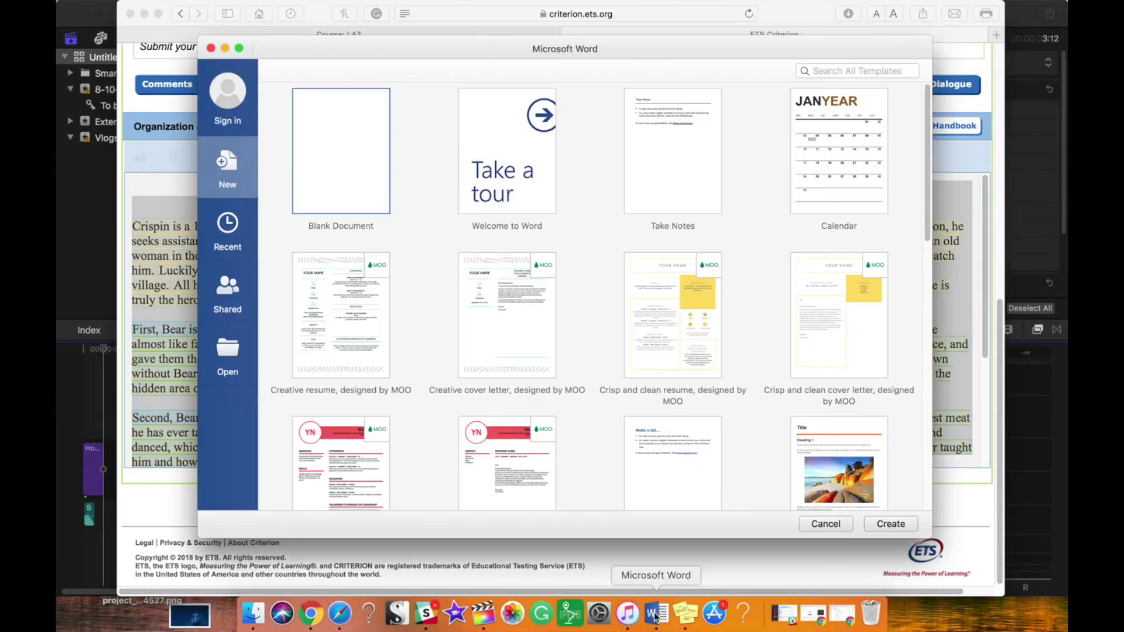
Step: Paste the copied essay into a blank document and insert an empty line before its heading
{"action": "double_click", "coordinate": [334, 140]}
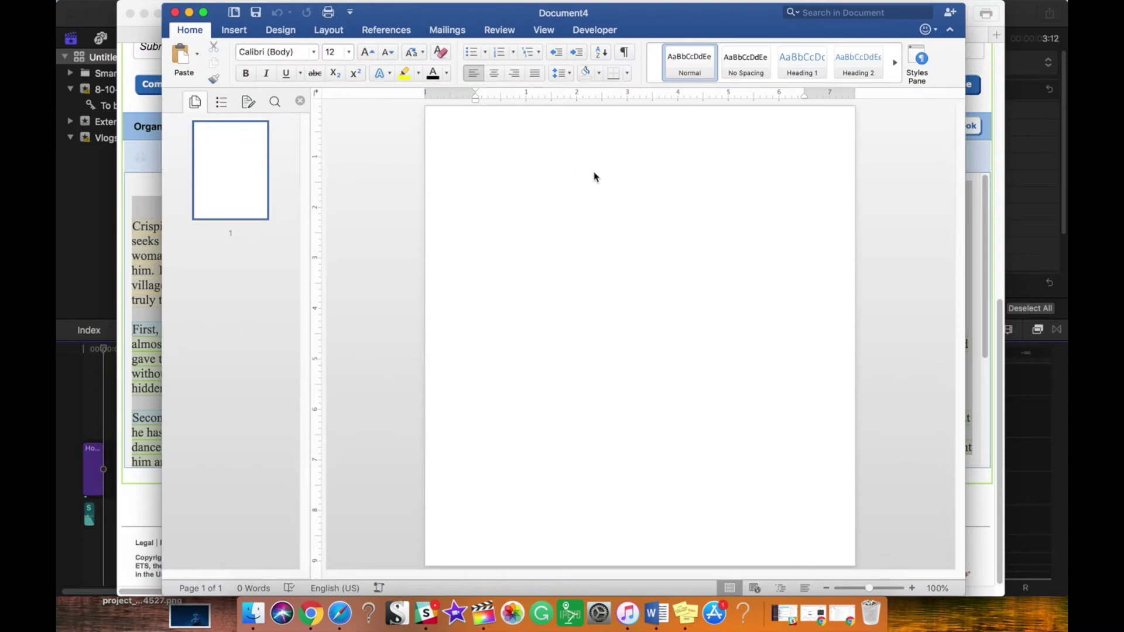
{"action": "key", "text": "cmd+v"}
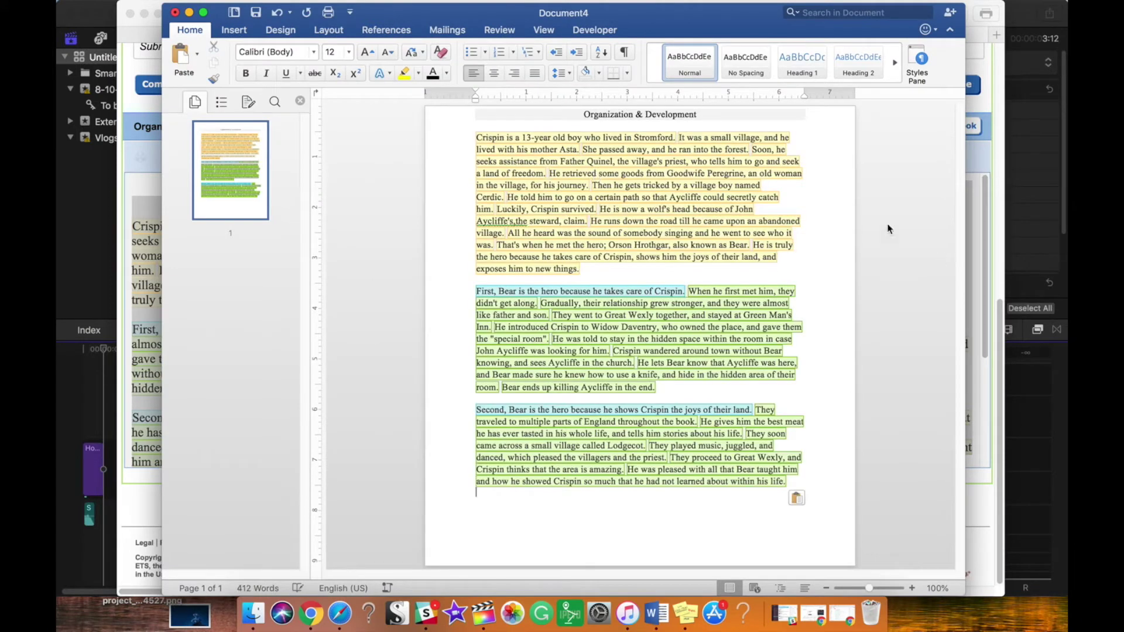
{"action": "left_click", "coordinate": [579, 117]}
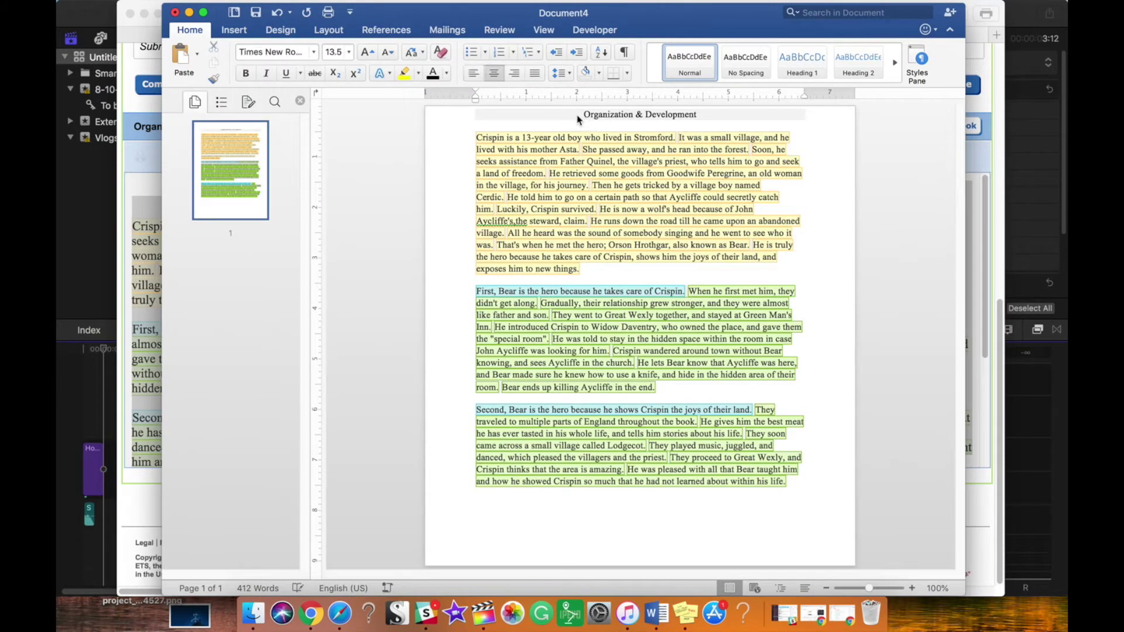
{"action": "key", "text": "Return"}
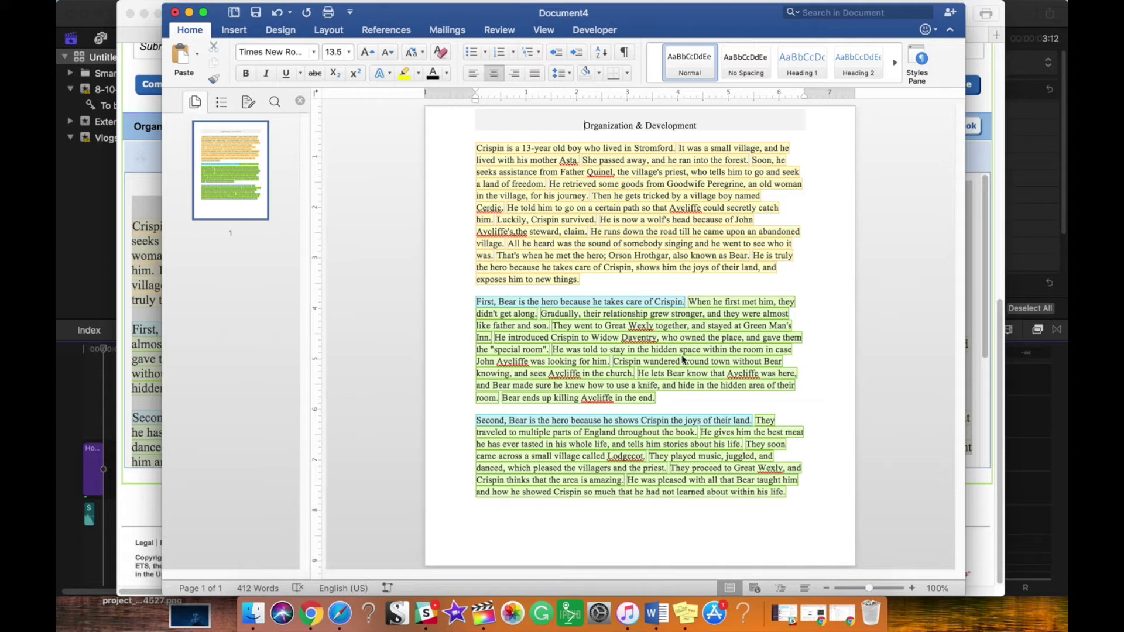
Step: Select the whole essay, heading included, and set its font size to 12
{"action": "left_click_drag", "start_coordinate": [672, 12], "coordinate": [626, 12]}
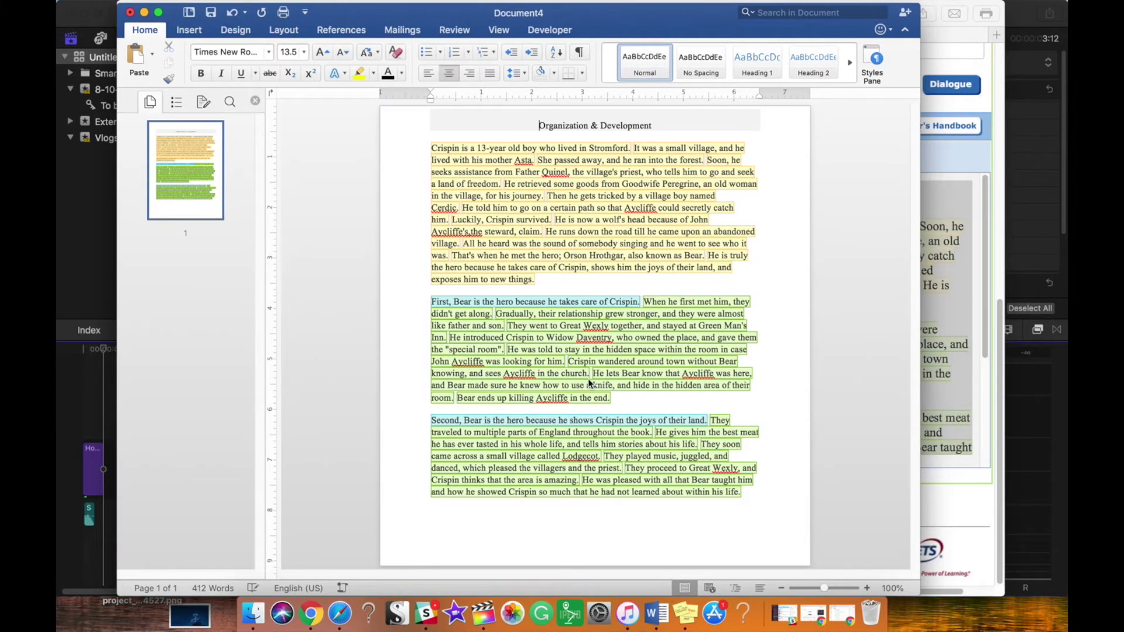
{"action": "left_click", "coordinate": [646, 520]}
{"action": "key", "text": "super+a"}
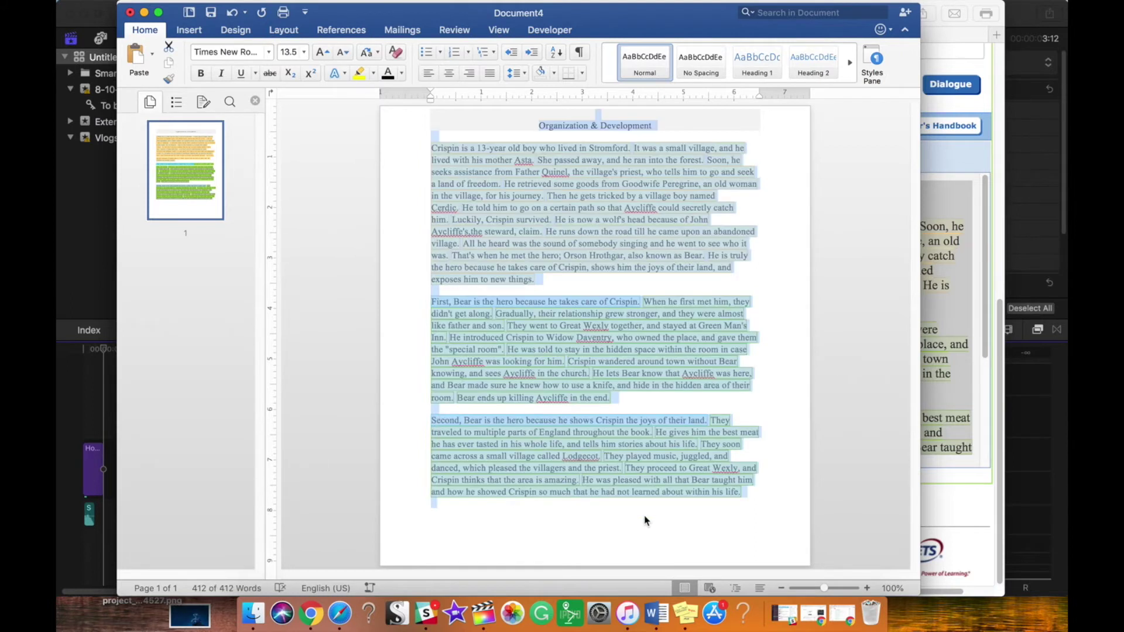
{"action": "left_click", "coordinate": [373, 73]}
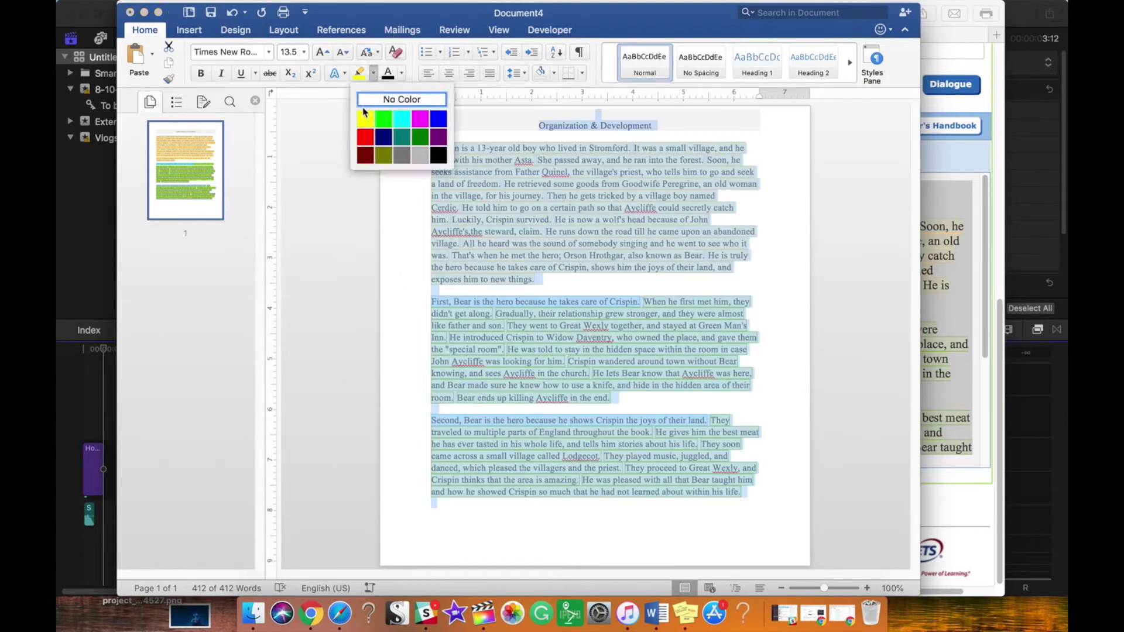
{"action": "left_click", "coordinate": [513, 222]}
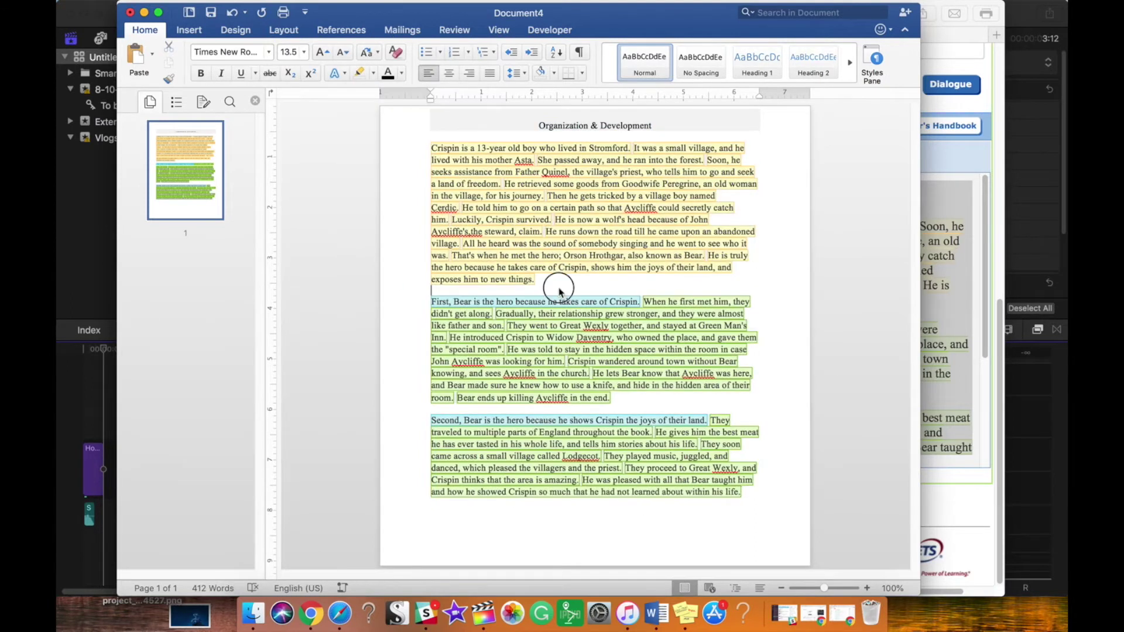
{"action": "left_click_drag", "start_coordinate": [765, 508], "coordinate": [444, 122]}
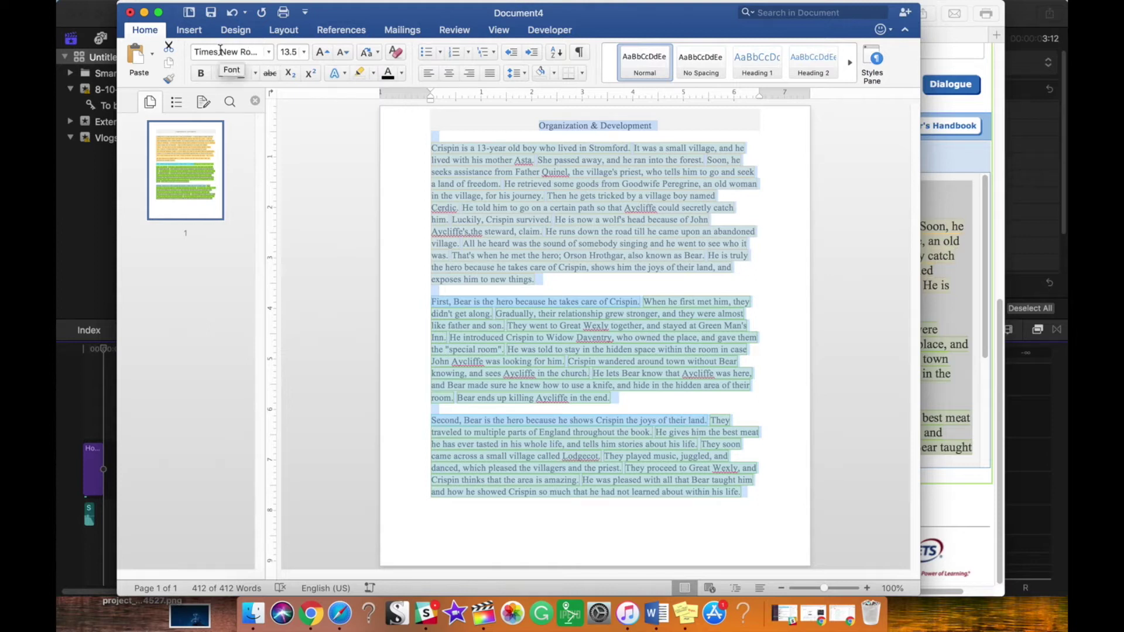
{"action": "left_click", "coordinate": [292, 52]}
{"action": "type", "text": "12"}
{"action": "key", "text": "Return"}
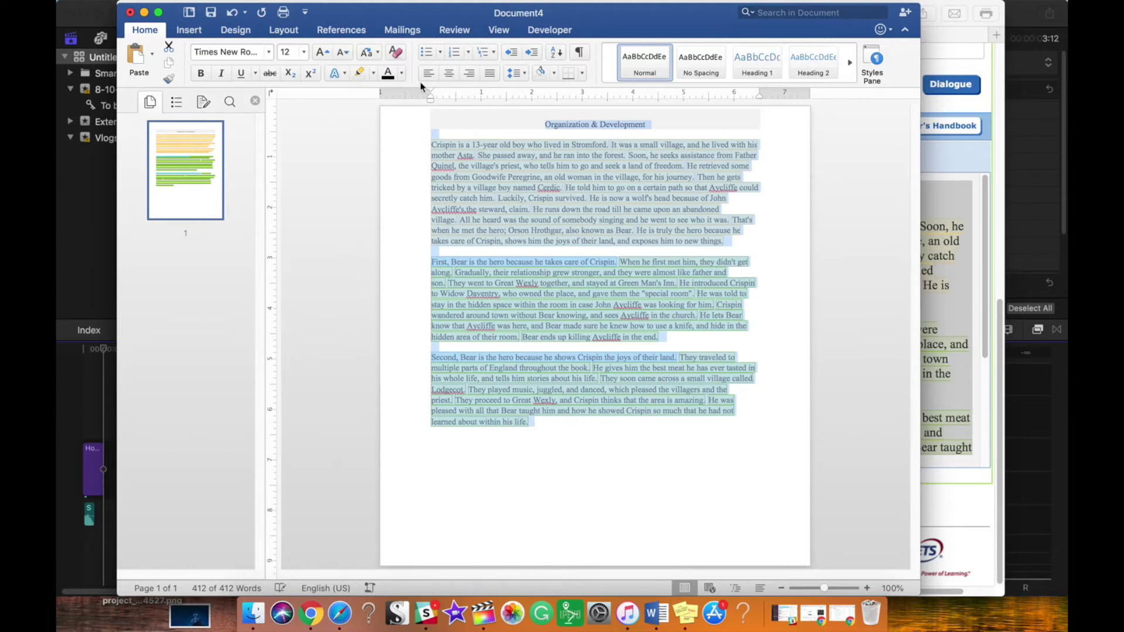
Step: Apply 2.0 line spacing to the whole essay
{"action": "left_click", "coordinate": [524, 75]}
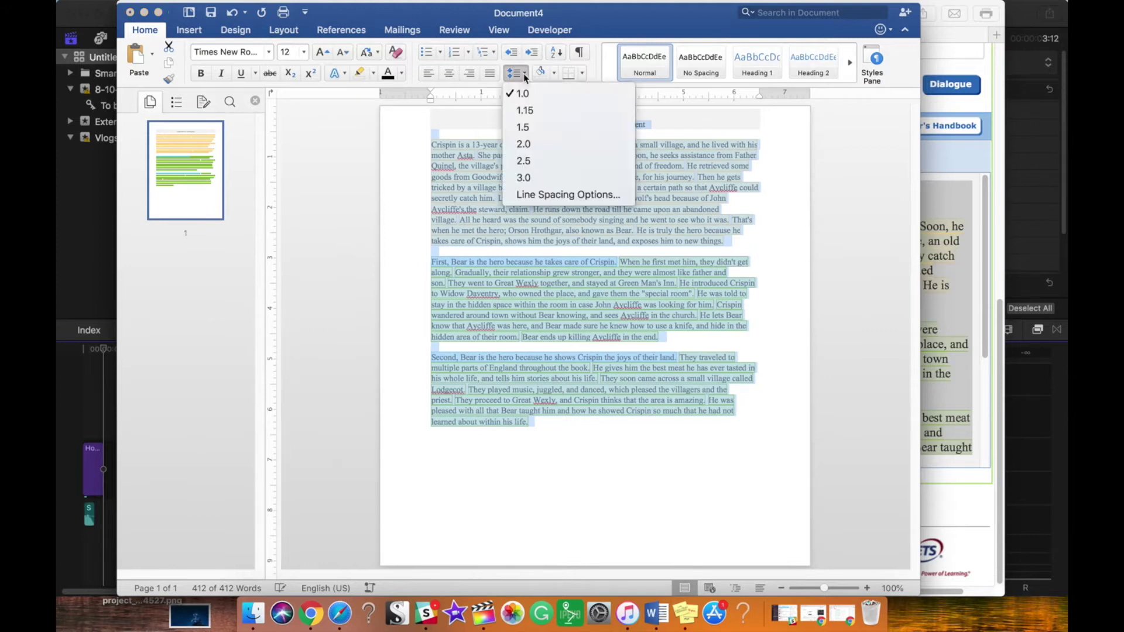
{"action": "left_click", "coordinate": [523, 147]}
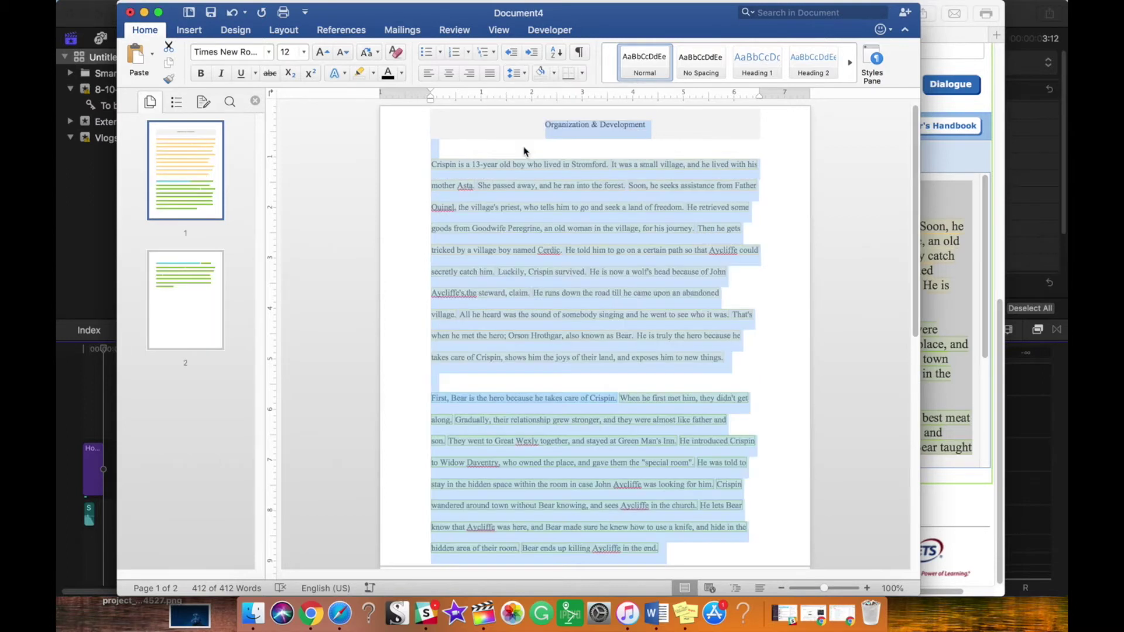
{"action": "left_click", "coordinate": [548, 199]}
Step: Give the opening Crispin paragraph a first-line indent
{"action": "left_click", "coordinate": [431, 166]}
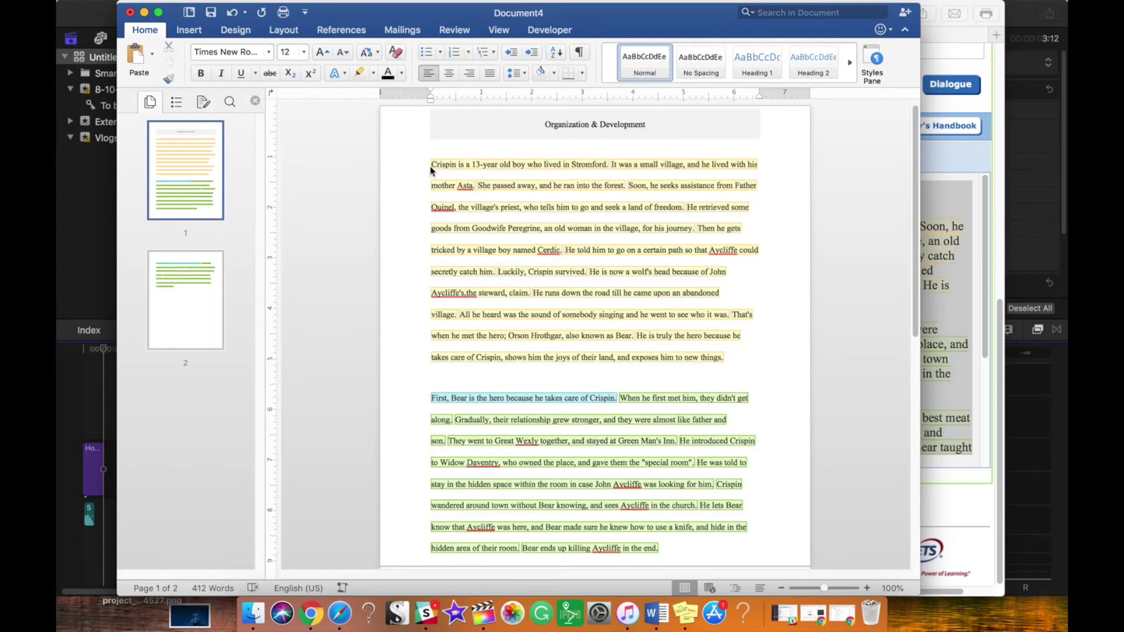
{"action": "key", "text": "ctrl+shift+m"}
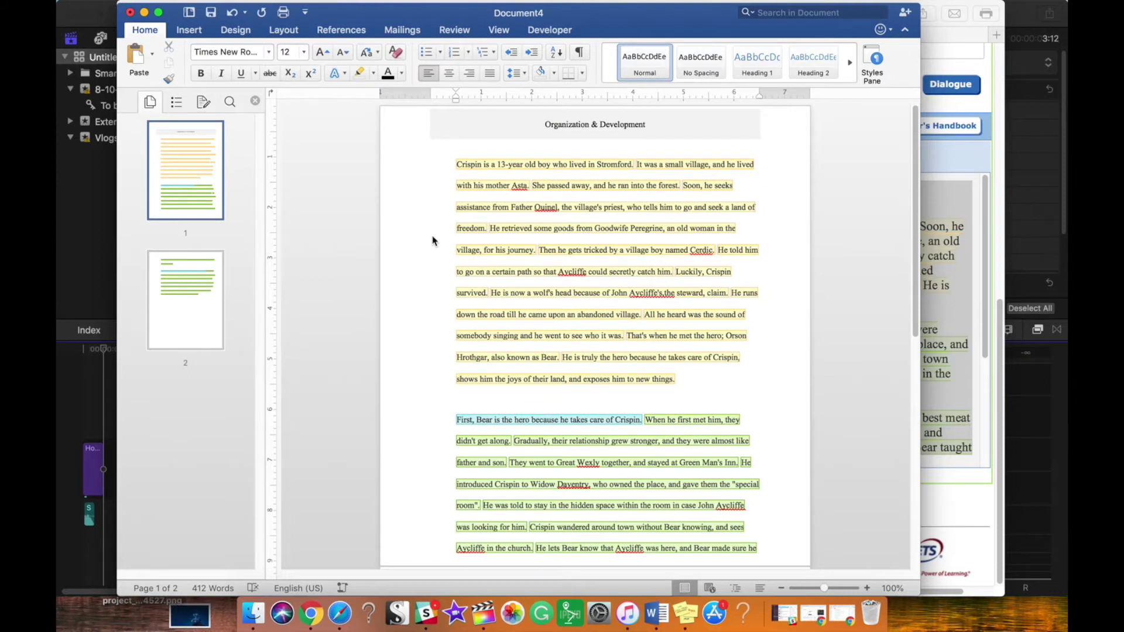
{"action": "key", "text": "ctrl+z"}
{"action": "key", "text": "ctrl+y"}
{"action": "key", "text": "ctrl+z"}
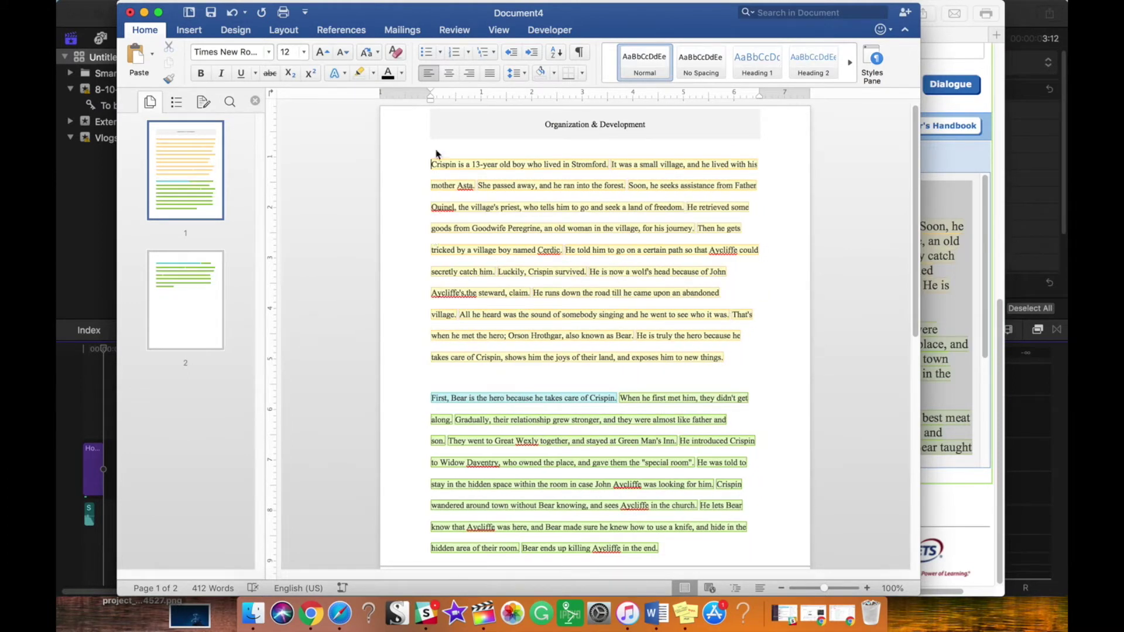
{"action": "mouse_move", "coordinate": [431, 97]}
{"action": "left_mouse_down"}
{"action": "mouse_move", "coordinate": [461, 103]}
{"action": "mouse_move", "coordinate": [432, 97]}
{"action": "mouse_move", "coordinate": [456, 97]}
{"action": "mouse_move", "coordinate": [419, 166]}
{"action": "left_mouse_up"}
Step: Indent the first lines of the opening and 'First, Bear' paragraphs, removing the blank lines above them
{"action": "key", "text": "BackSpace"}
{"action": "key", "text": "BackSpace"}
{"action": "key", "text": "Tab"}
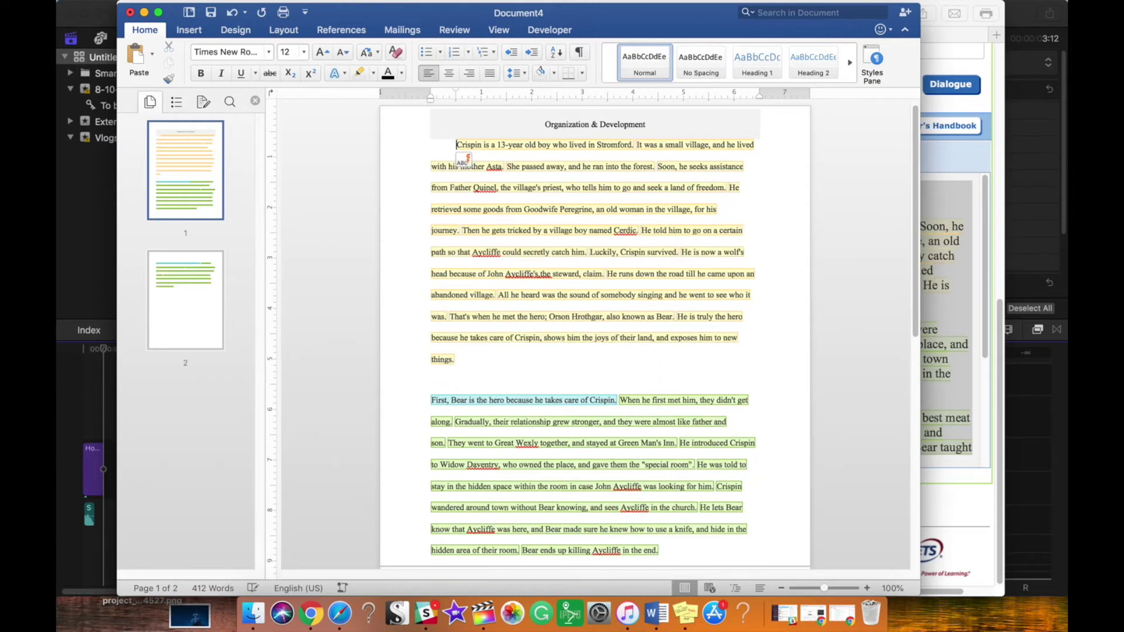
{"action": "key", "text": "Return"}
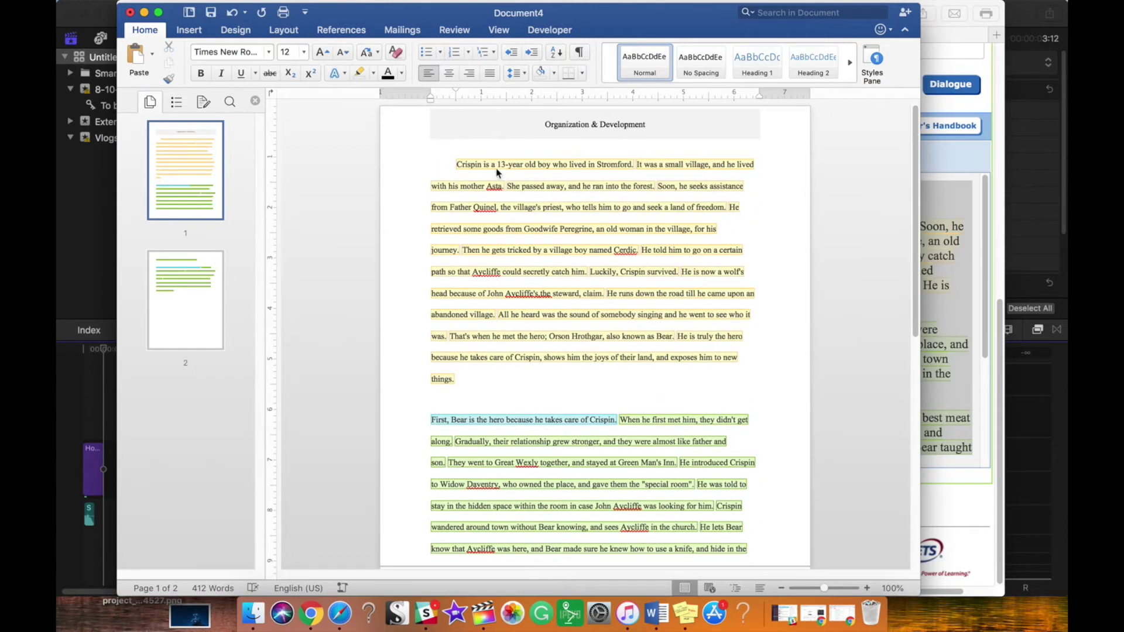
{"action": "left_click", "coordinate": [432, 419]}
{"action": "key", "text": "BackSpace"}
{"action": "key", "text": "BackSpace"}
{"action": "key", "text": "Return"}
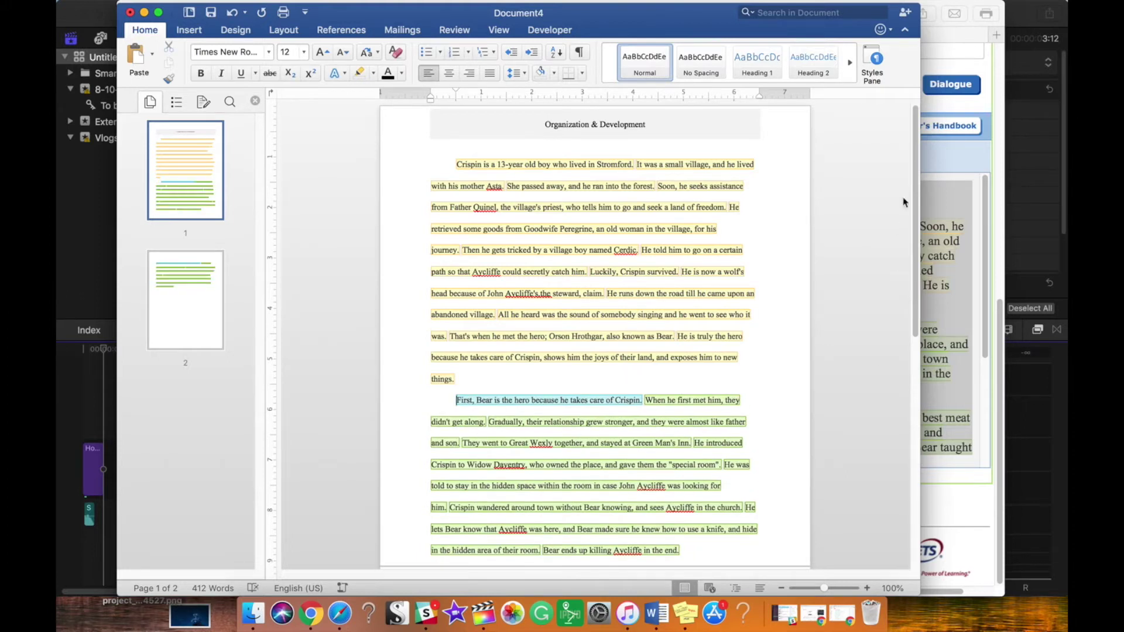
{"action": "left_click_drag", "start_coordinate": [917, 198], "coordinate": [920, 325]}
Step: Remove the blank line above 'Second, Bear' and give it a first-line indent
{"action": "left_click", "coordinate": [432, 335]}
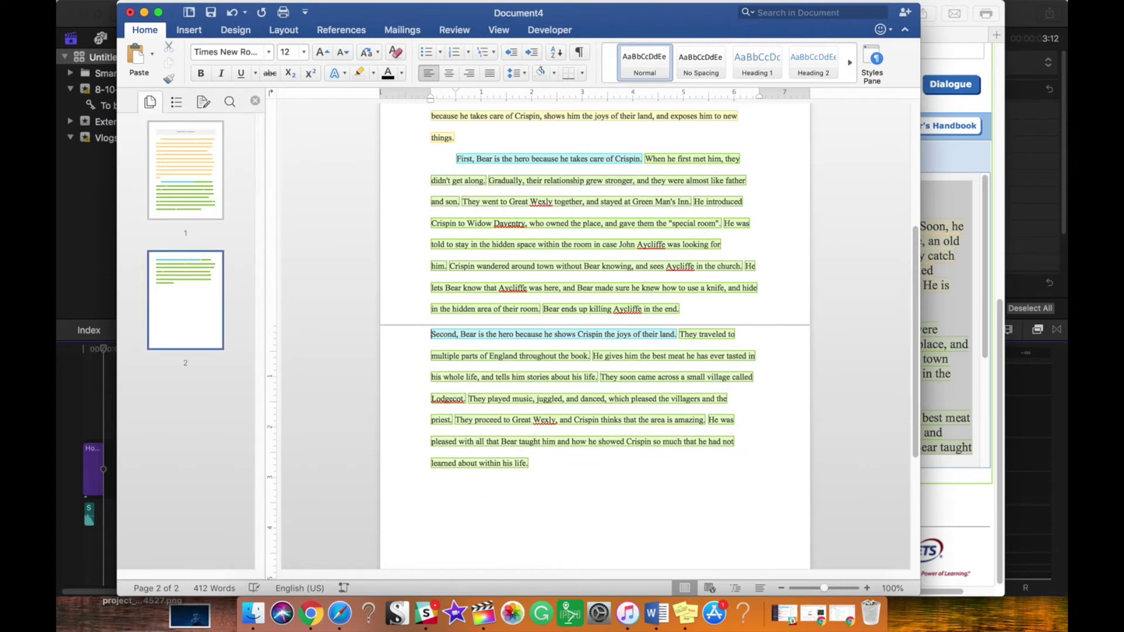
{"action": "key", "text": "Tab"}
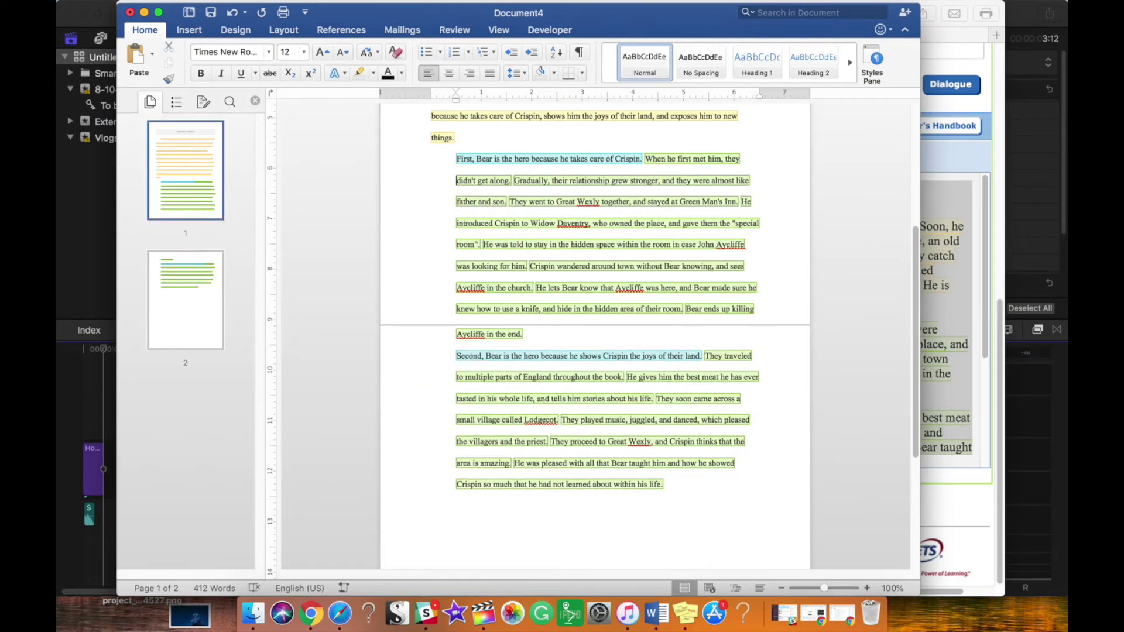
{"action": "key", "text": "super+z"}
{"action": "key", "text": "BackSpace"}
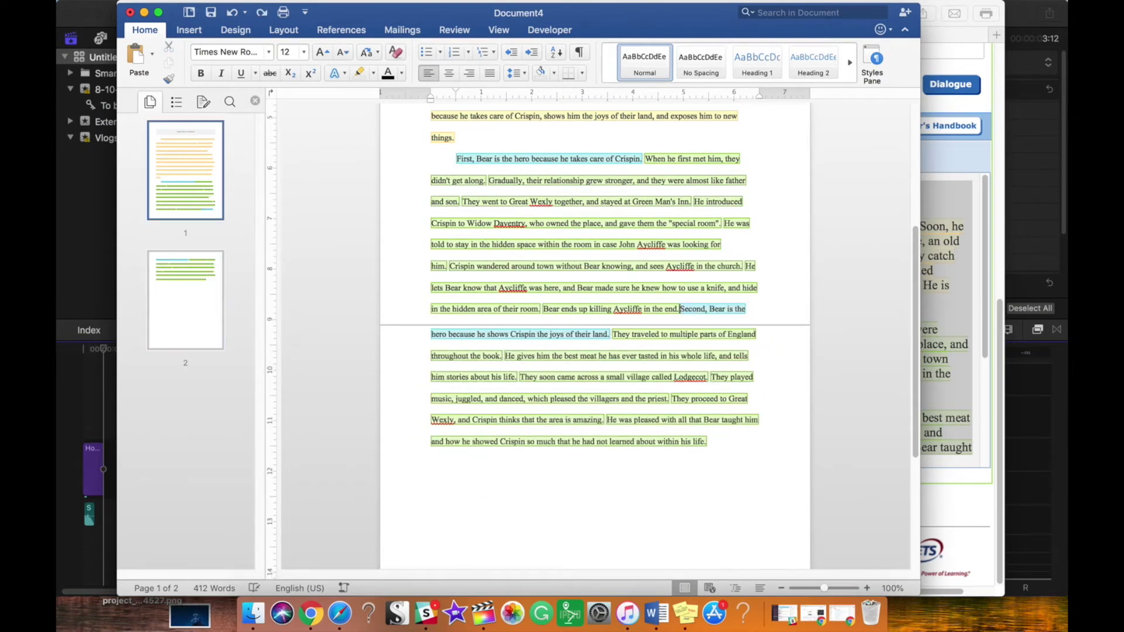
{"action": "key", "text": "Return"}
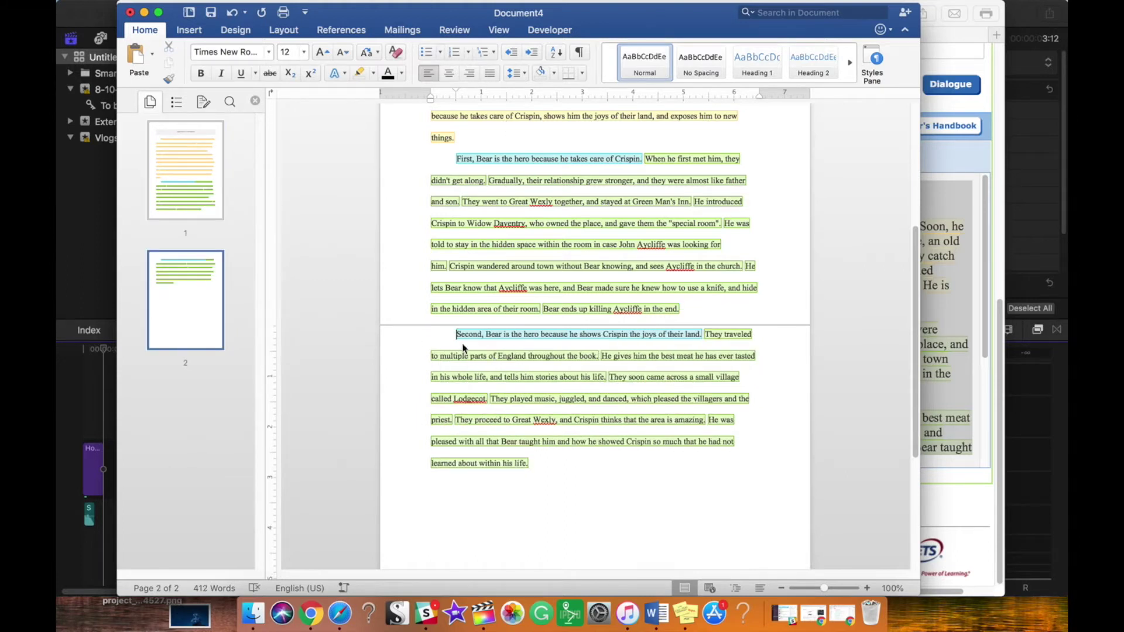
{"action": "left_click_drag", "start_coordinate": [910, 296], "coordinate": [909, 142]}
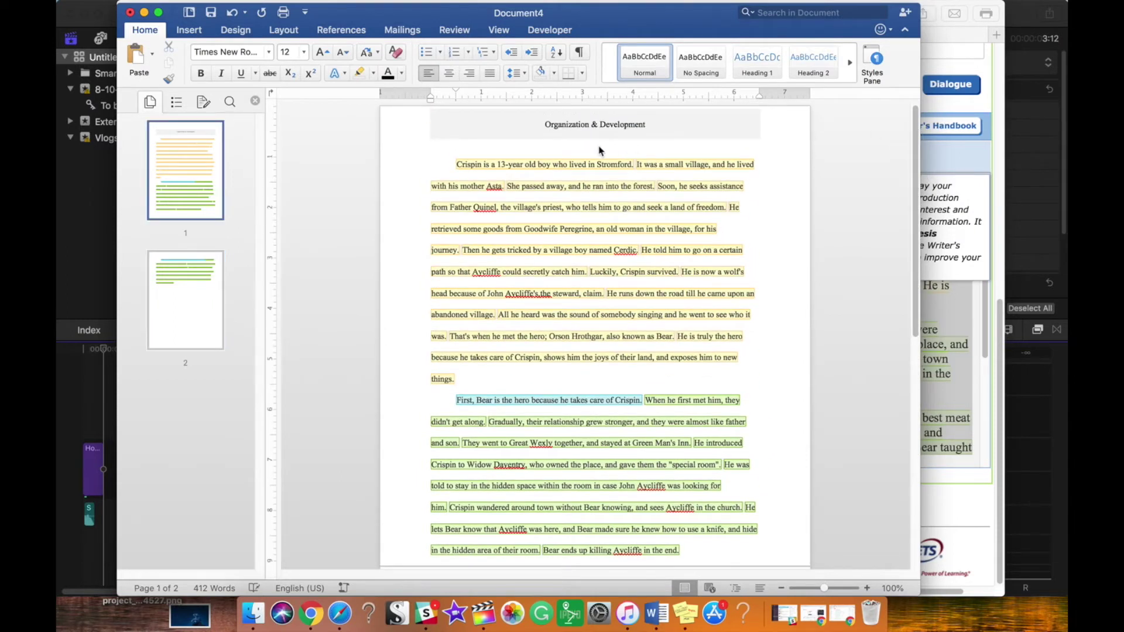
Step: Type the MLA heading lines: student's name, teacher's name, LA7-1, and 07 September 2018
{"action": "left_click", "coordinate": [432, 106]}
{"action": "key", "text": "BackSpace"}
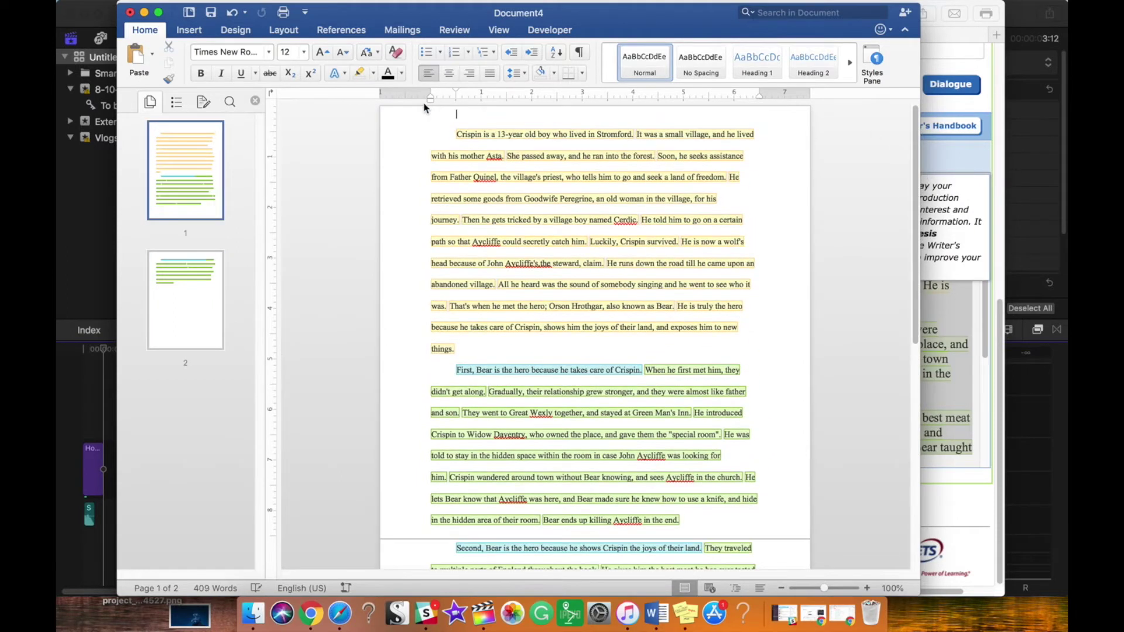
{"action": "key", "text": "cmd+z"}
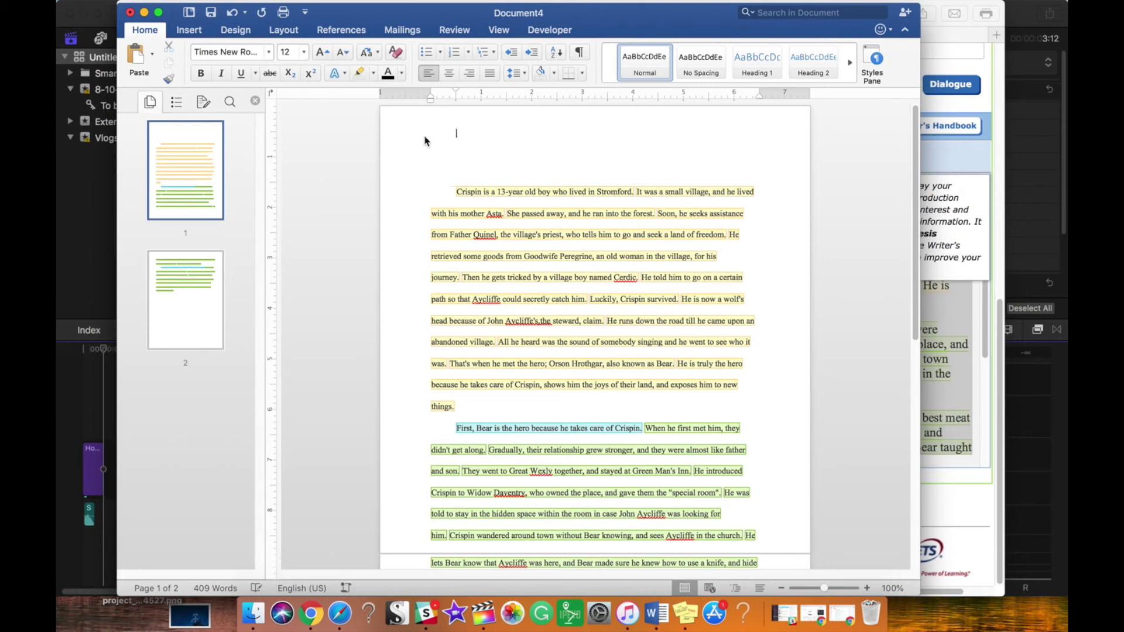
{"action": "left_click_drag", "start_coordinate": [455, 92], "coordinate": [430, 93]}
{"action": "key", "text": "Return"}
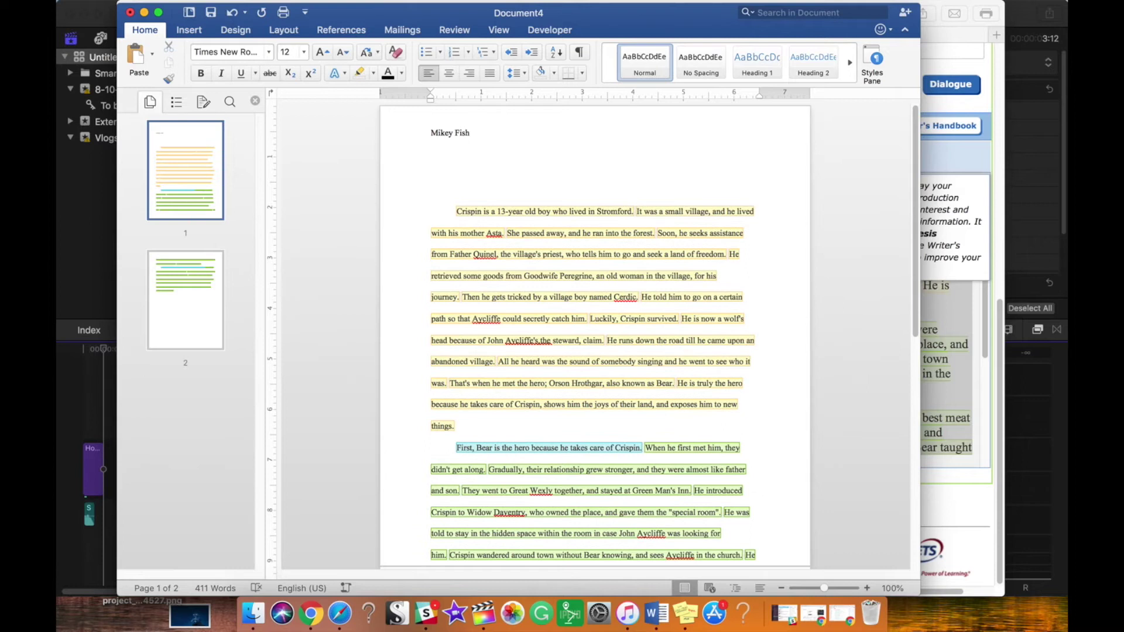
{"action": "type", "text": "Ms. Nadow"}
{"action": "key", "text": "Return"}
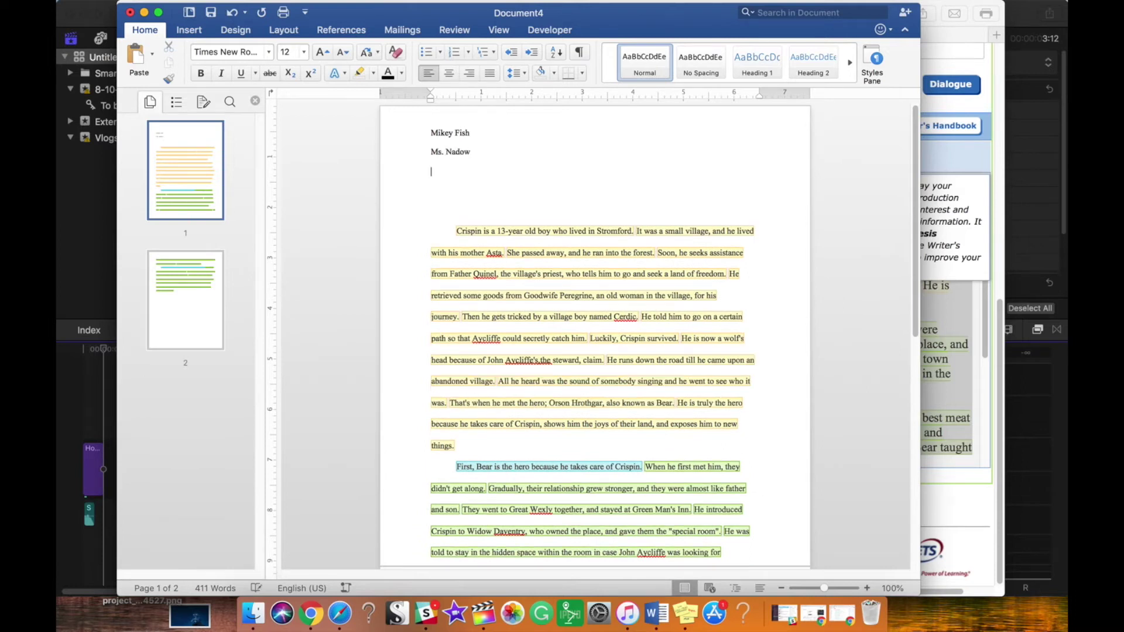
{"action": "type", "text": "LA"}
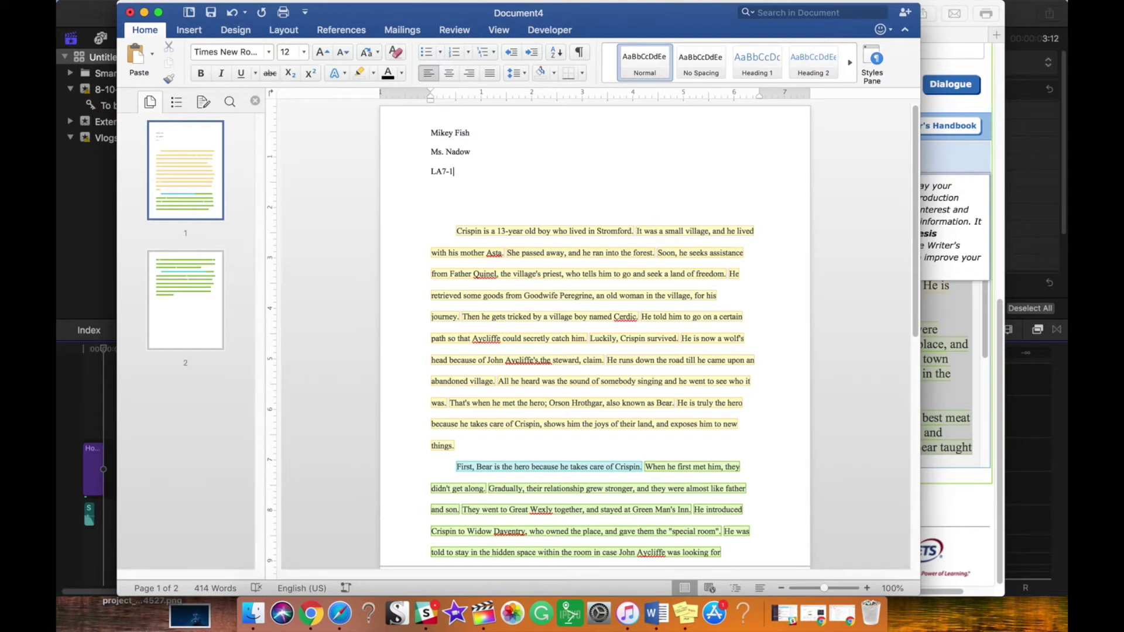
{"action": "type", "text": "7-1"}
{"action": "key", "text": "Return"}
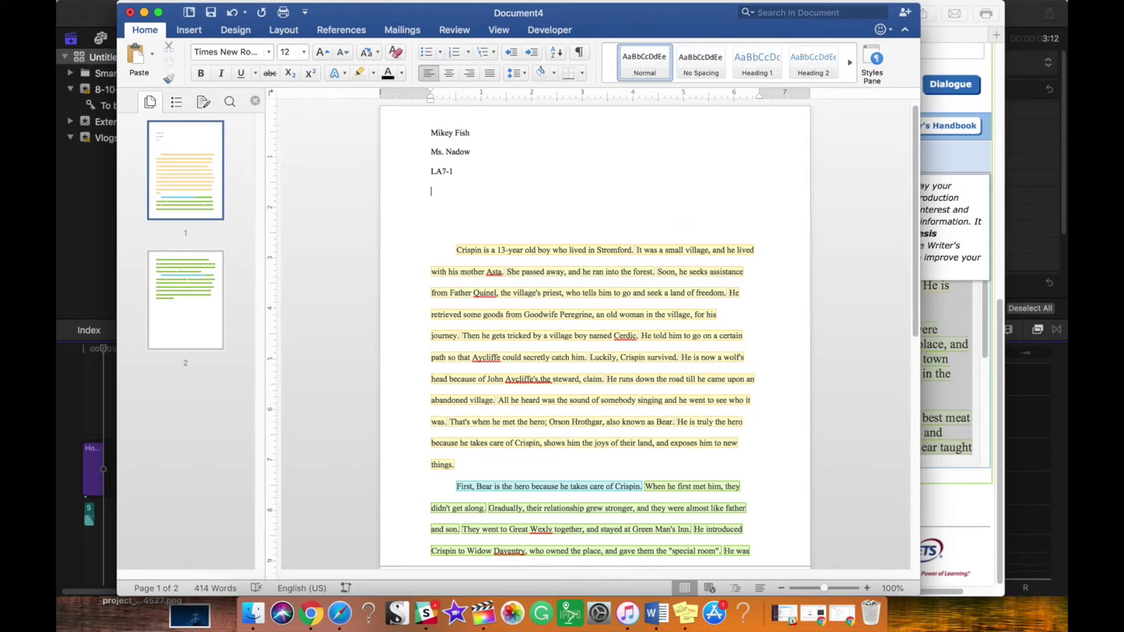
{"action": "type", "text": "07 September 2018"}
Step: Add the centred title 'Creative title here.' and delete the extra blank line below it
{"action": "left_click", "coordinate": [578, 228]}
{"action": "left_click", "coordinate": [450, 79]}
{"action": "type", "text": "Creat"}
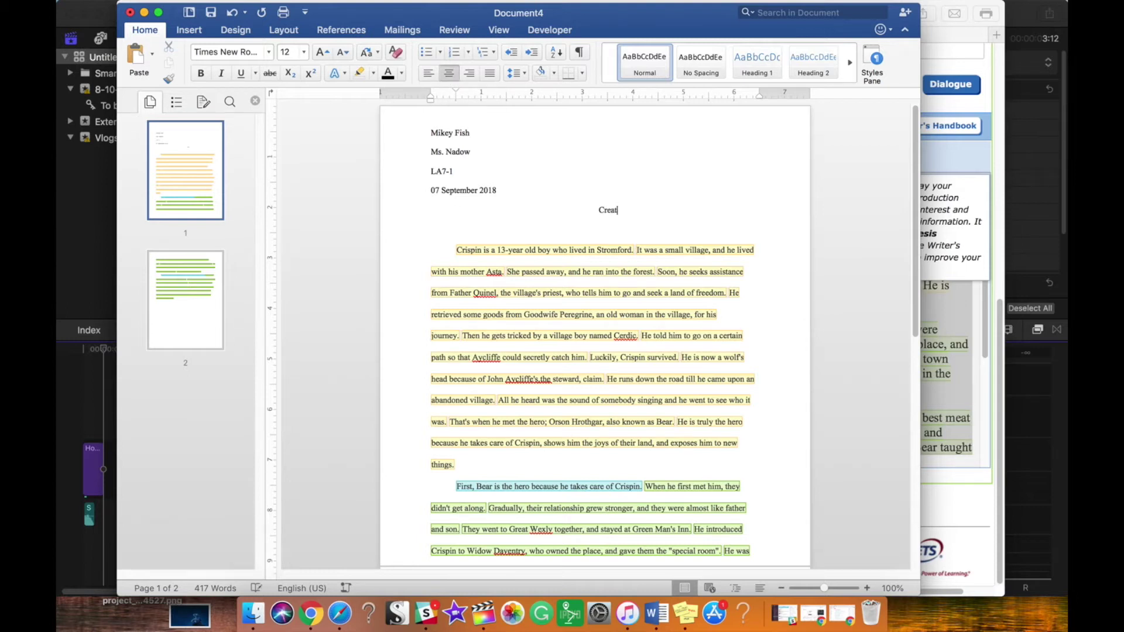
{"action": "type", "text": "ive title here."}
{"action": "left_click", "coordinate": [502, 238]}
{"action": "key", "text": "BackSpace"}
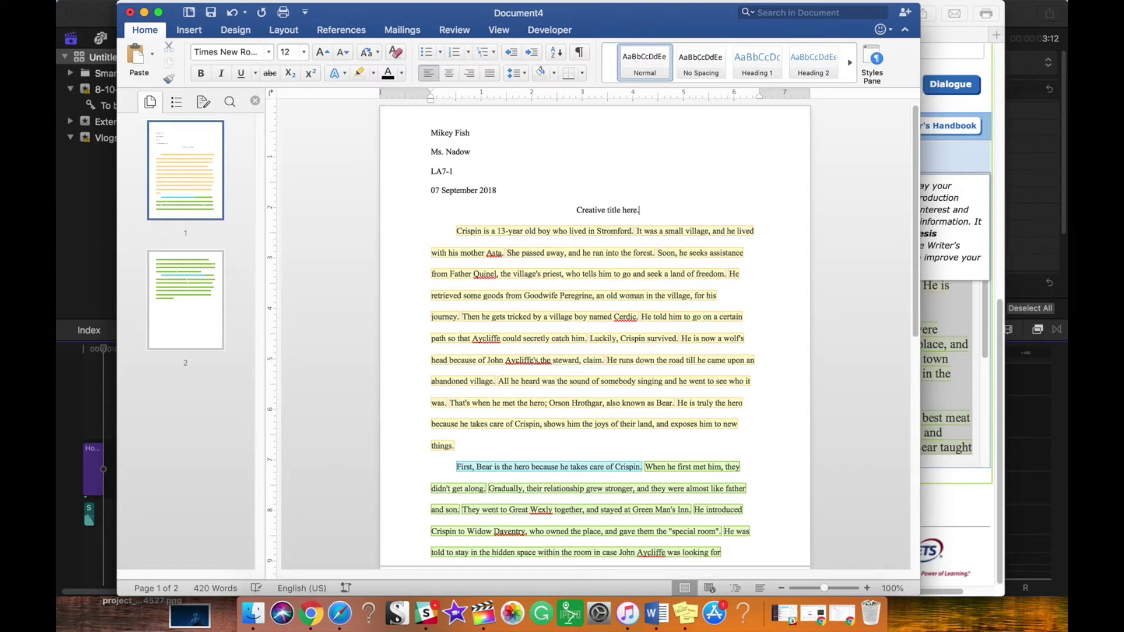
{"action": "left_click", "coordinate": [686, 120]}
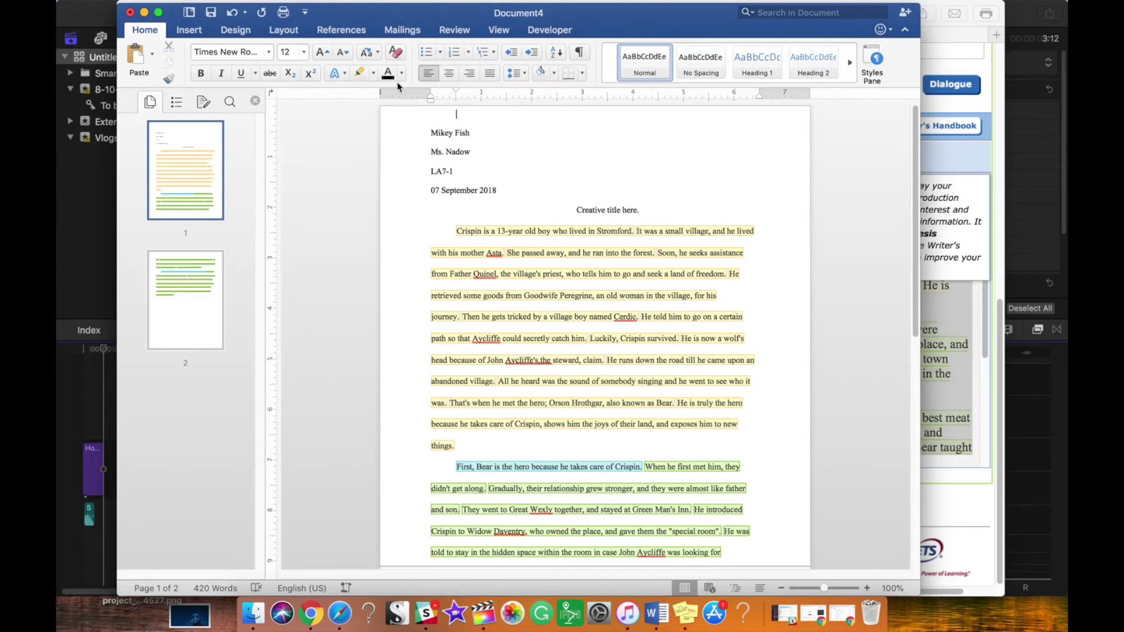
{"action": "left_click", "coordinate": [189, 32]}
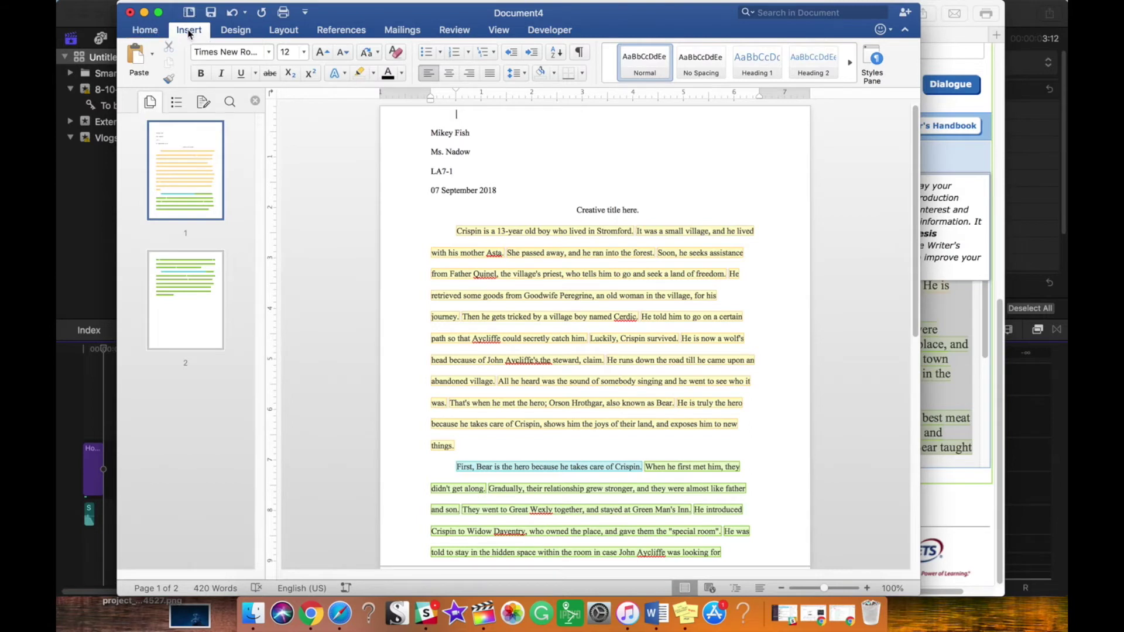
Step: Add page numbers at Top of page (Header), right-aligned, and select the number in the header
{"action": "left_click", "coordinate": [685, 66]}
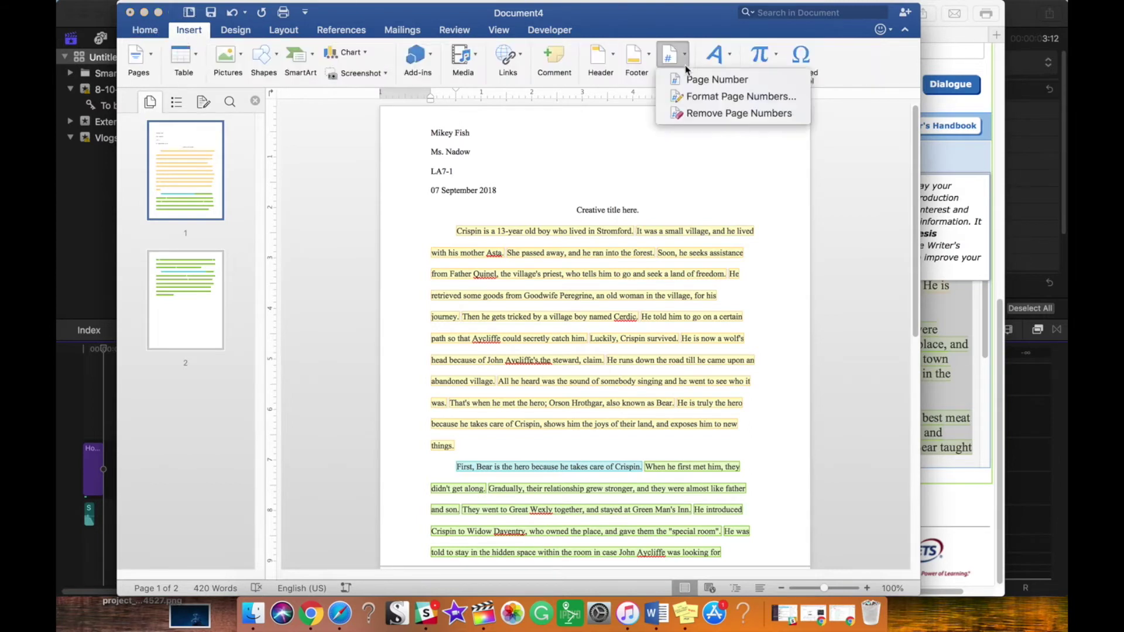
{"action": "left_click", "coordinate": [691, 82]}
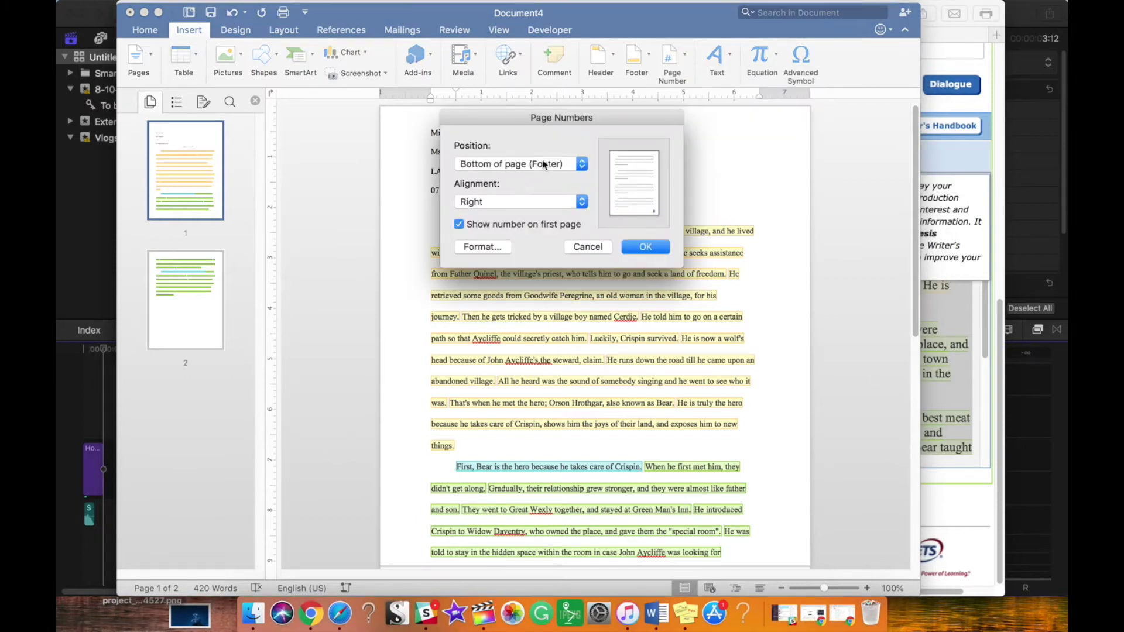
{"action": "left_click", "coordinate": [579, 165]}
{"action": "left_click", "coordinate": [568, 152]}
{"action": "left_click", "coordinate": [644, 248]}
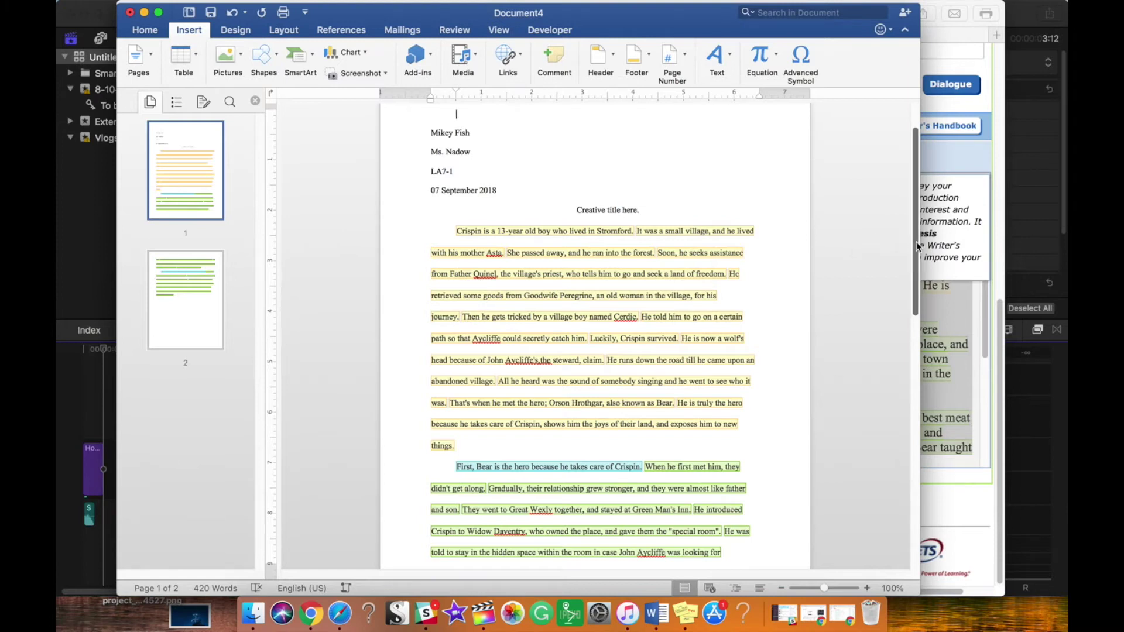
{"action": "scroll", "coordinate": [916, 241], "scroll_direction": "up", "scroll_amount": 3}
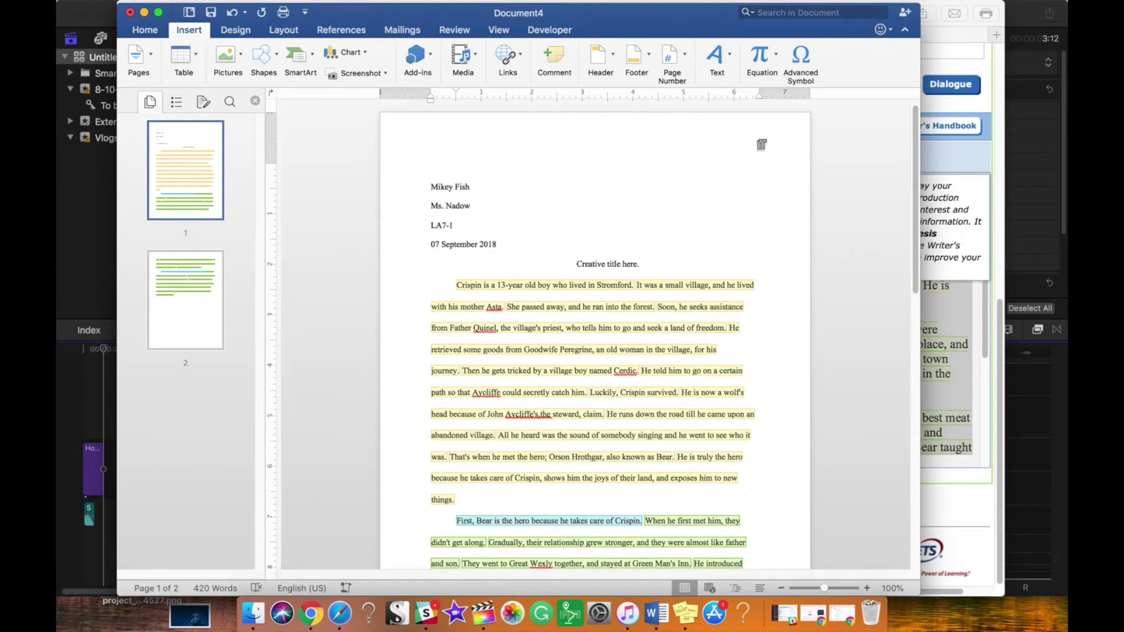
{"action": "double_click", "coordinate": [757, 141]}
{"action": "left_click", "coordinate": [757, 141]}
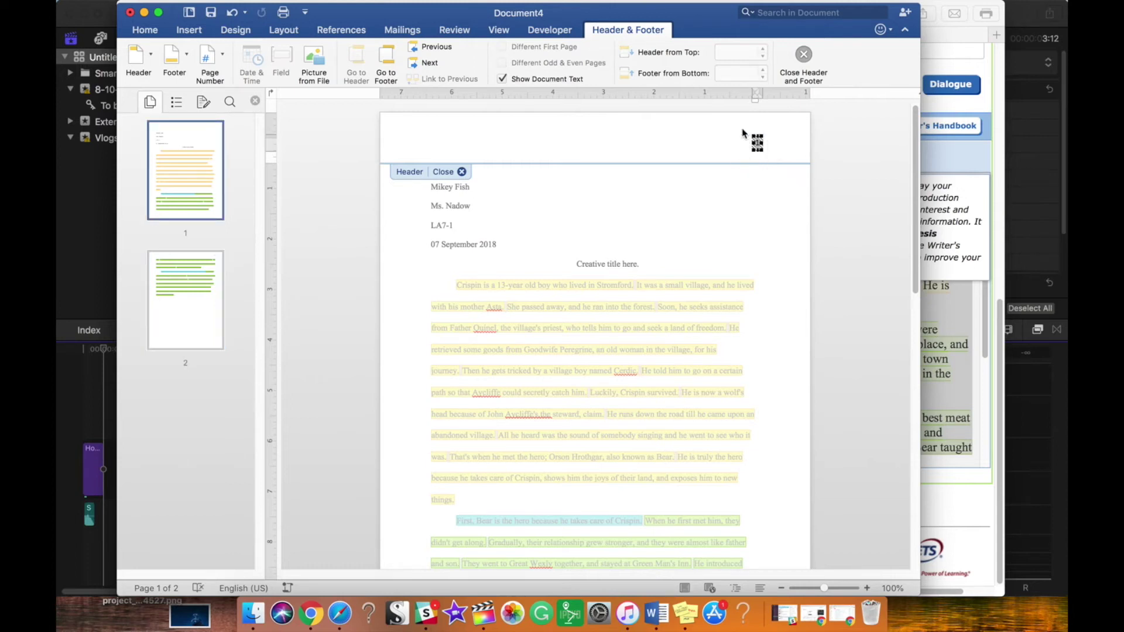
Step: Set the header text font to Times New Roman
{"action": "left_click", "coordinate": [145, 30]}
{"action": "left_click", "coordinate": [214, 58]}
{"action": "type", "text": "Times New Roman"}
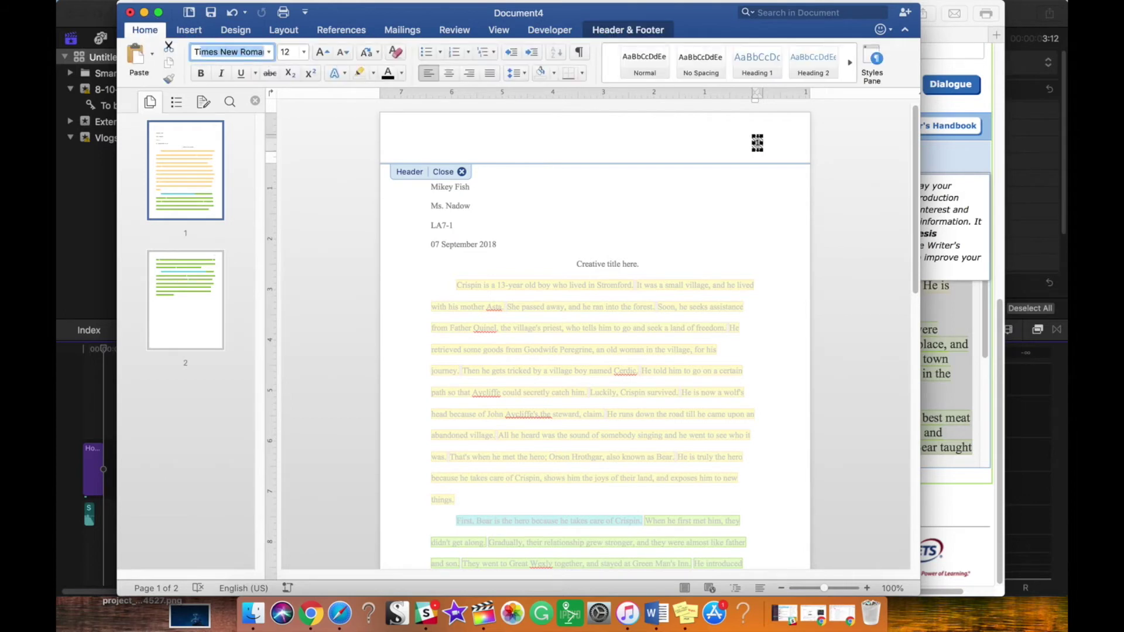
{"action": "key", "text": "Return"}
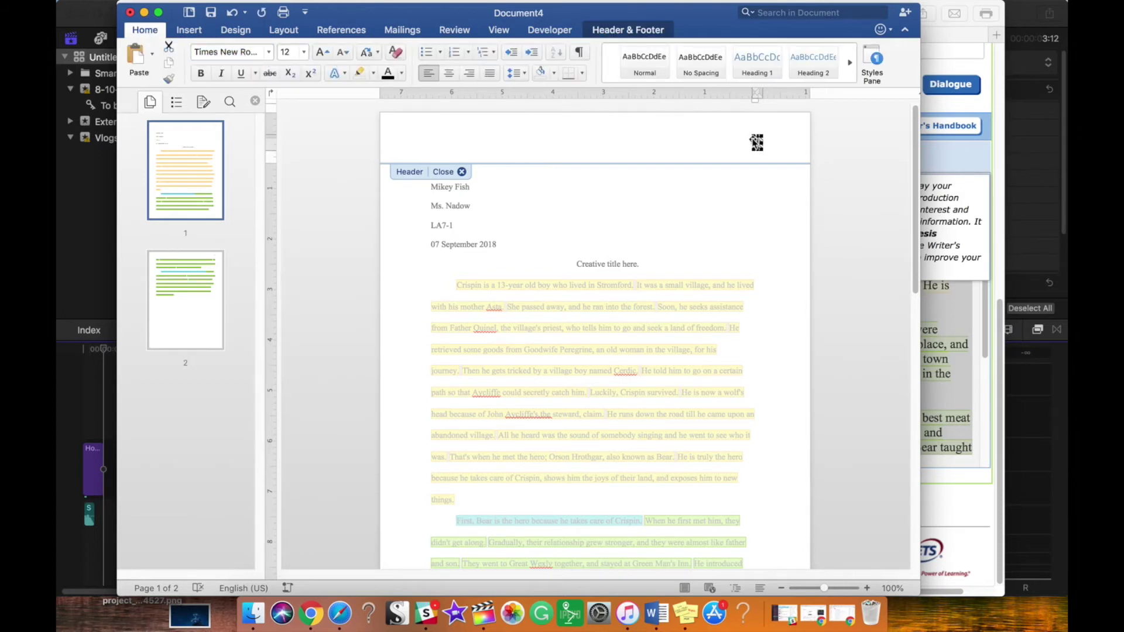
Step: Type the student's surname before the page number, then close the header to return to the essay body
{"action": "left_click", "coordinate": [756, 143]}
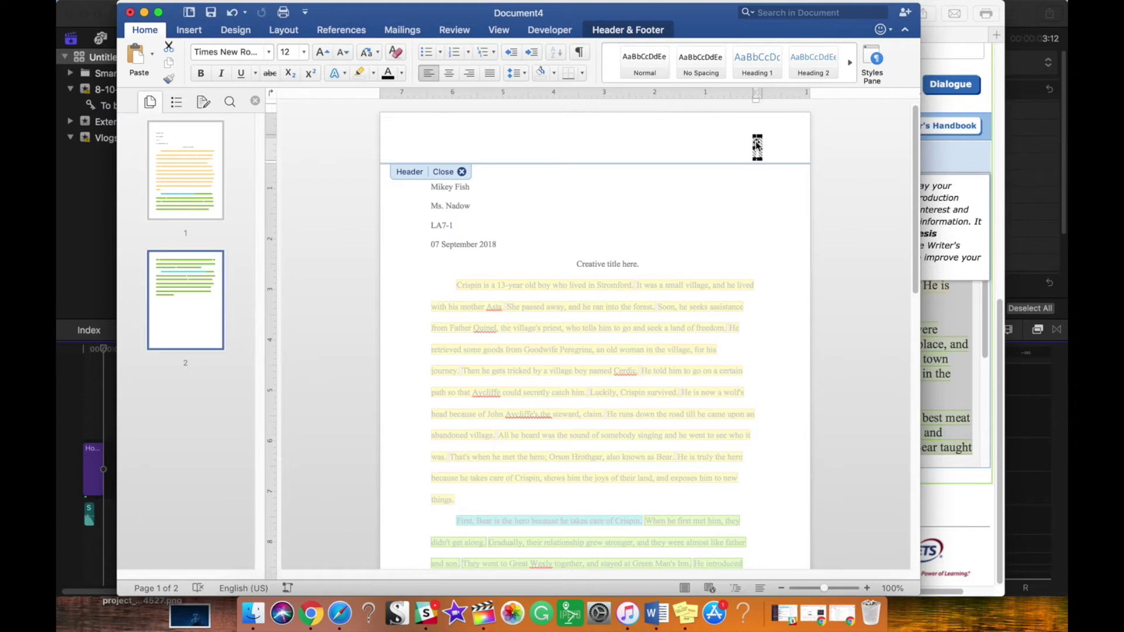
{"action": "double_click", "coordinate": [756, 145]}
{"action": "left_click", "coordinate": [688, 326]}
{"action": "left_click", "coordinate": [756, 150]}
{"action": "type", "text": "Fish"}
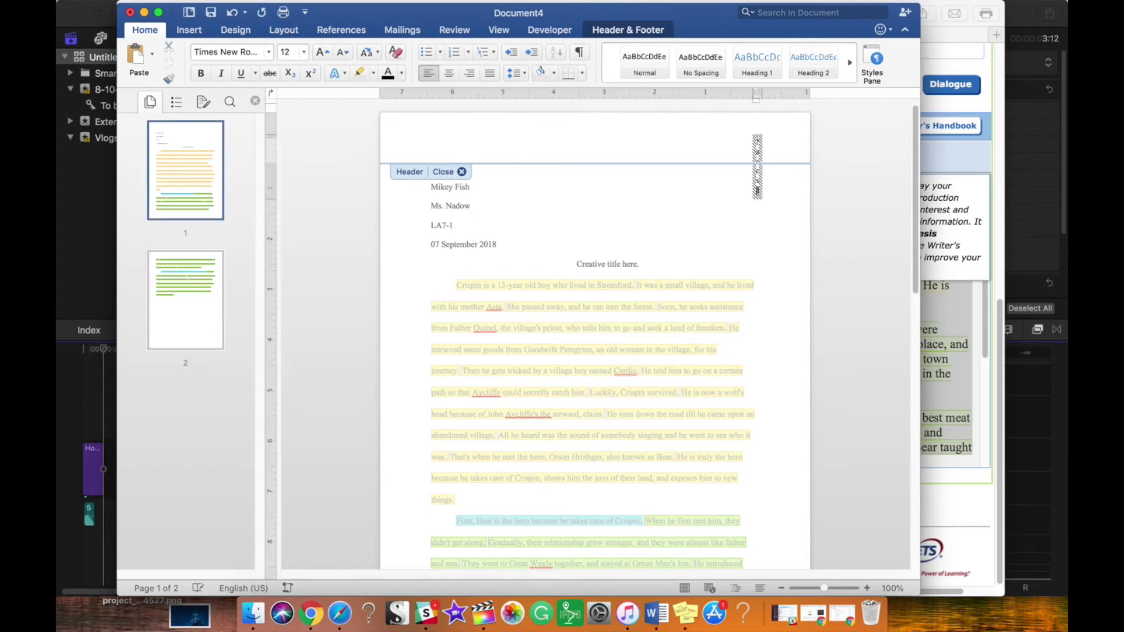
{"action": "left_click_drag", "start_coordinate": [754, 174], "coordinate": [790, 166]}
{"action": "left_click", "coordinate": [775, 136]}
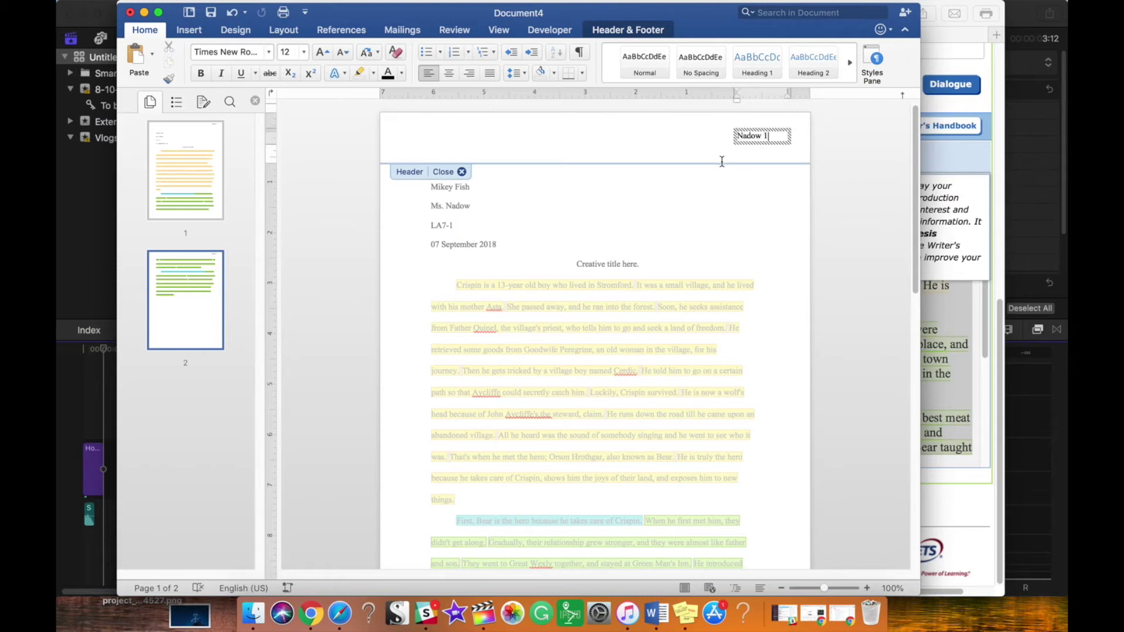
{"action": "key", "text": "Return"}
{"action": "key", "text": "BackSpace"}
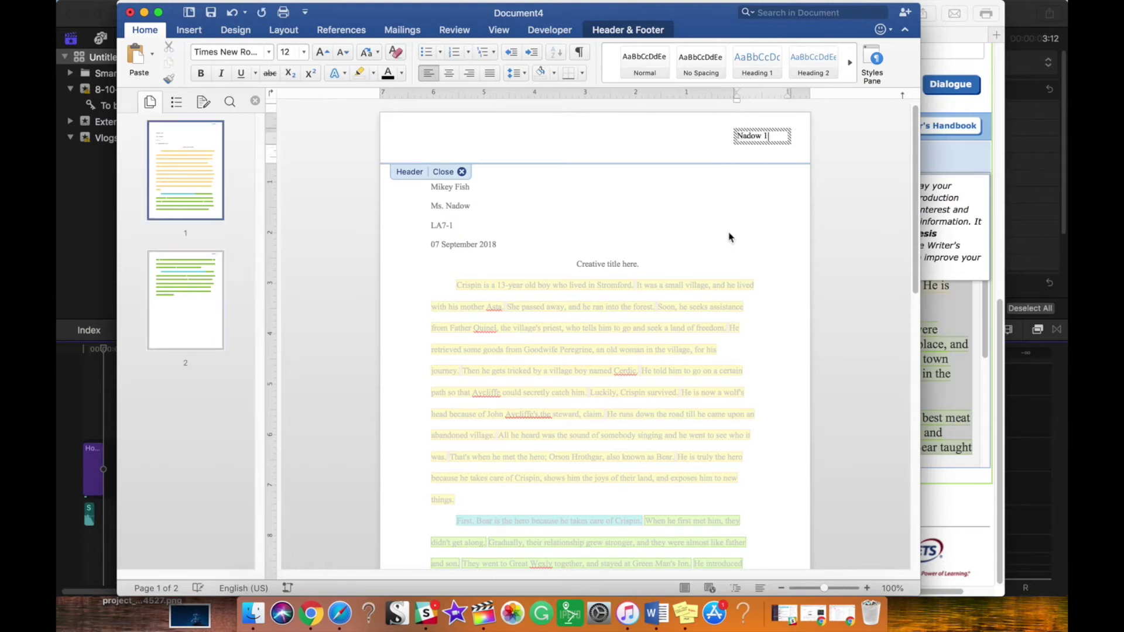
{"action": "double_click", "coordinate": [727, 229]}
{"action": "left_click_drag", "start_coordinate": [915, 151], "coordinate": [917, 334]}
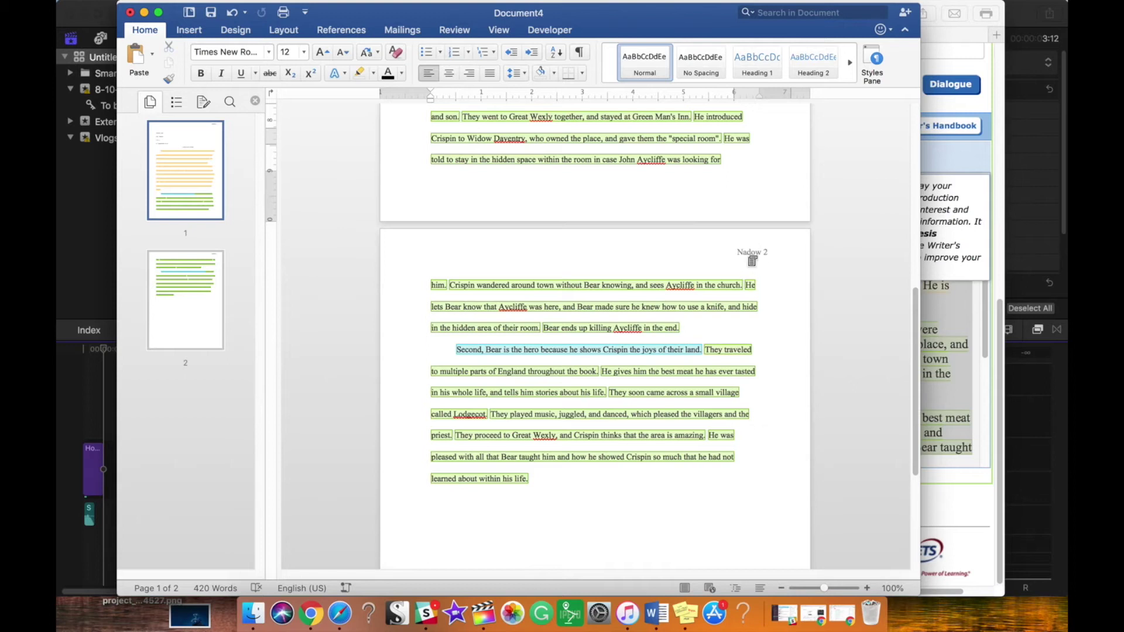
Step: Insert a new blank page after the essay's last line
{"action": "left_click_drag", "start_coordinate": [916, 359], "coordinate": [916, 488]}
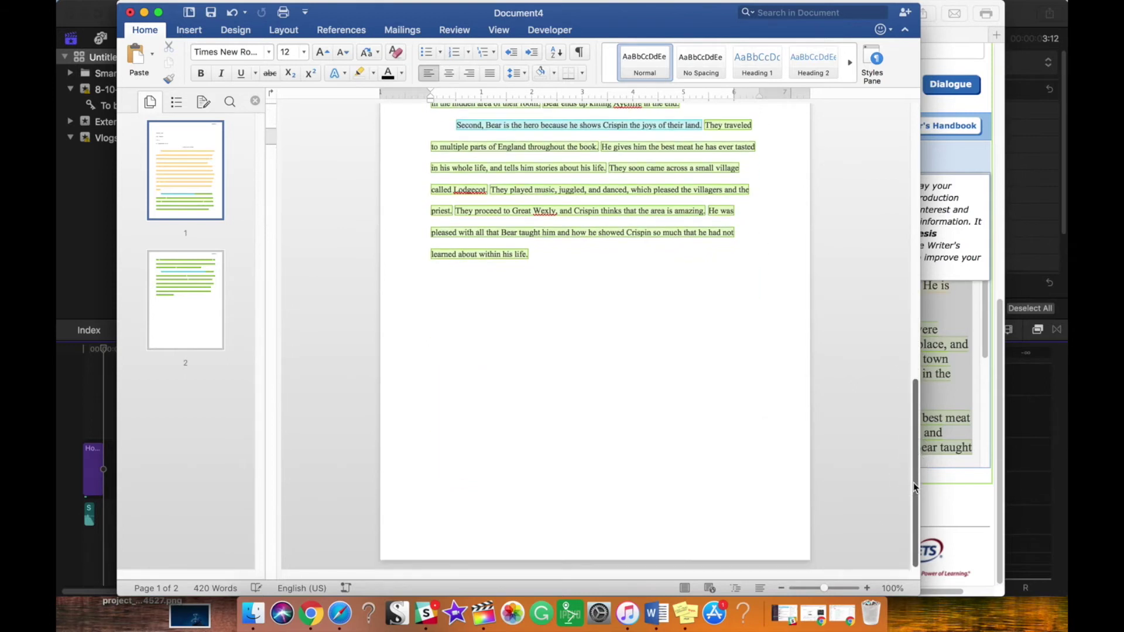
{"action": "left_click", "coordinate": [578, 444]}
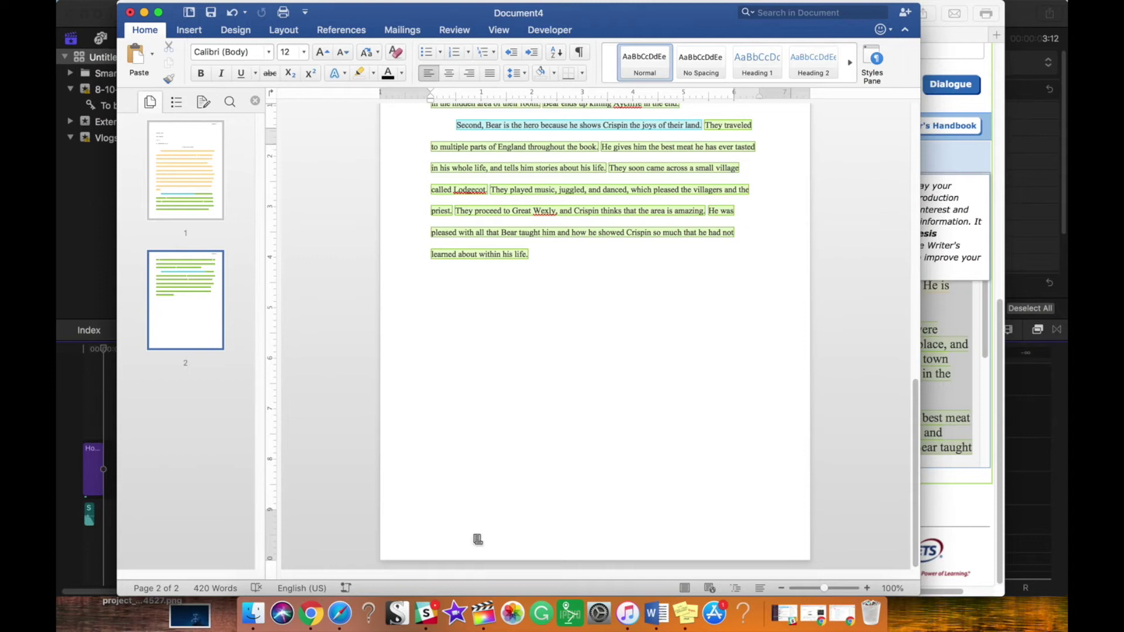
{"action": "left_click", "coordinate": [192, 32]}
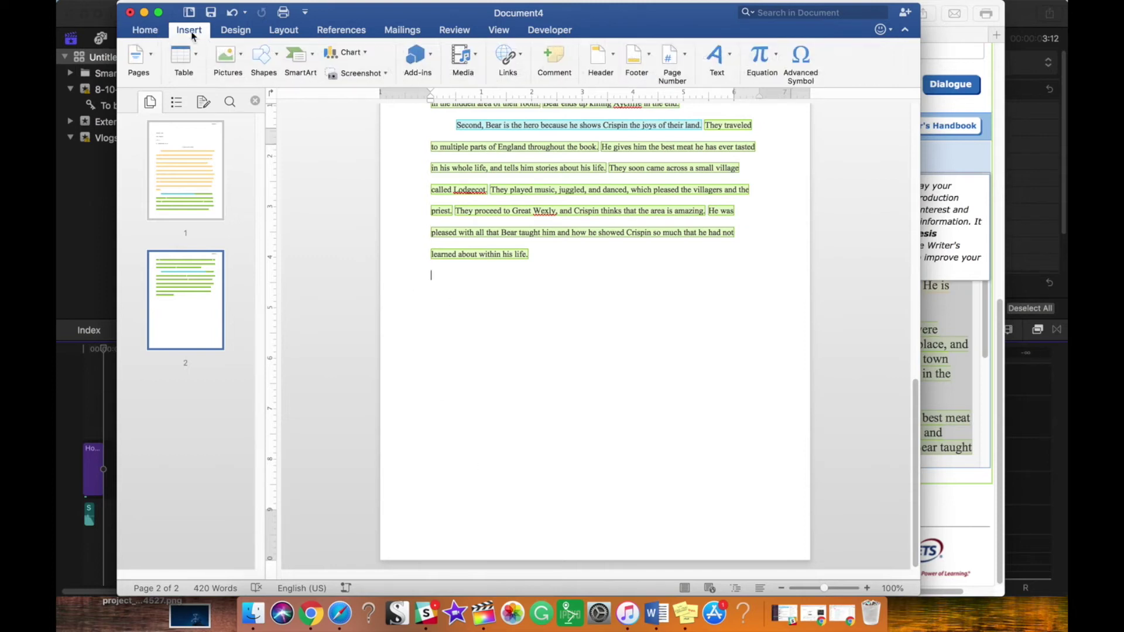
{"action": "left_click", "coordinate": [138, 59]}
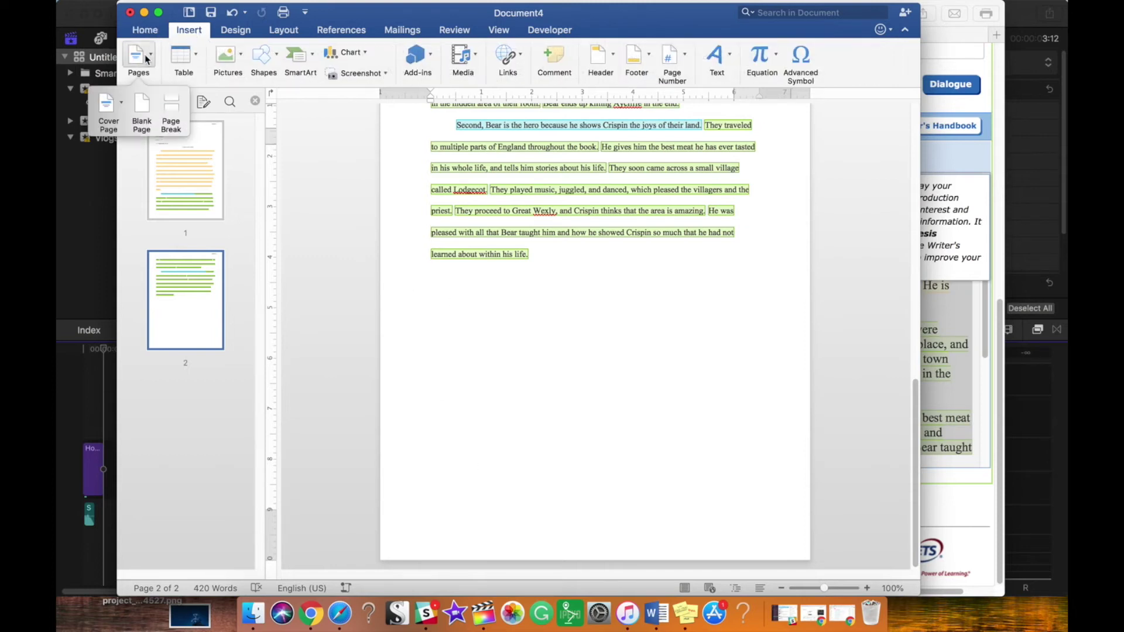
{"action": "left_click", "coordinate": [170, 122]}
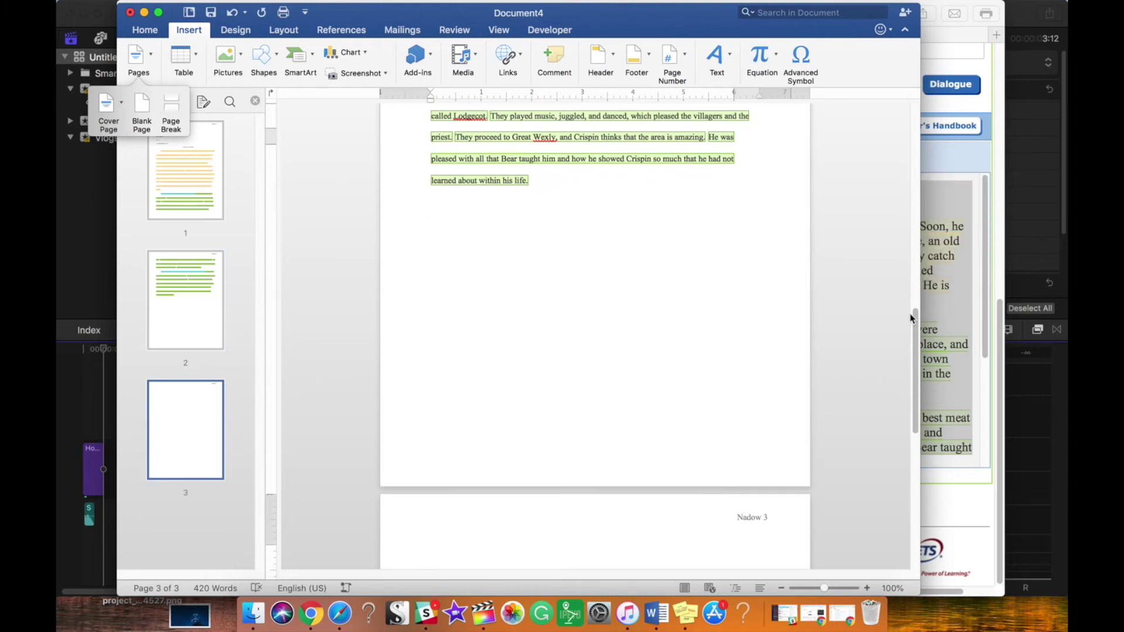
{"action": "left_click_drag", "start_coordinate": [915, 334], "coordinate": [915, 394]}
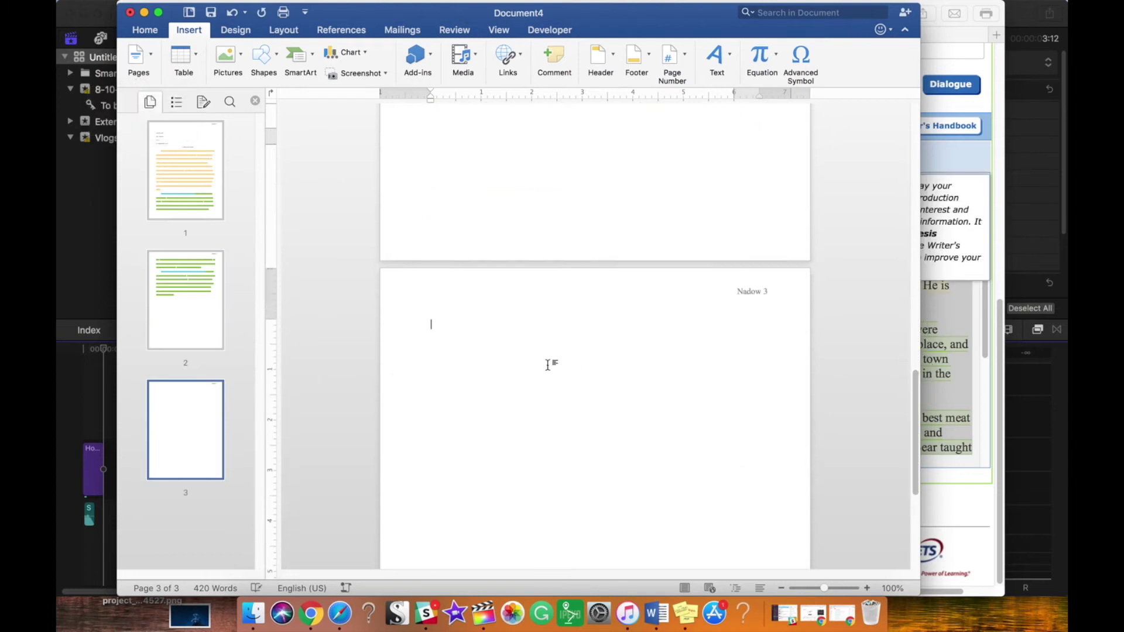
Step: Type a centred 'Works Cited' heading and set the whole document to Times New Roman
{"action": "left_click", "coordinate": [145, 30]}
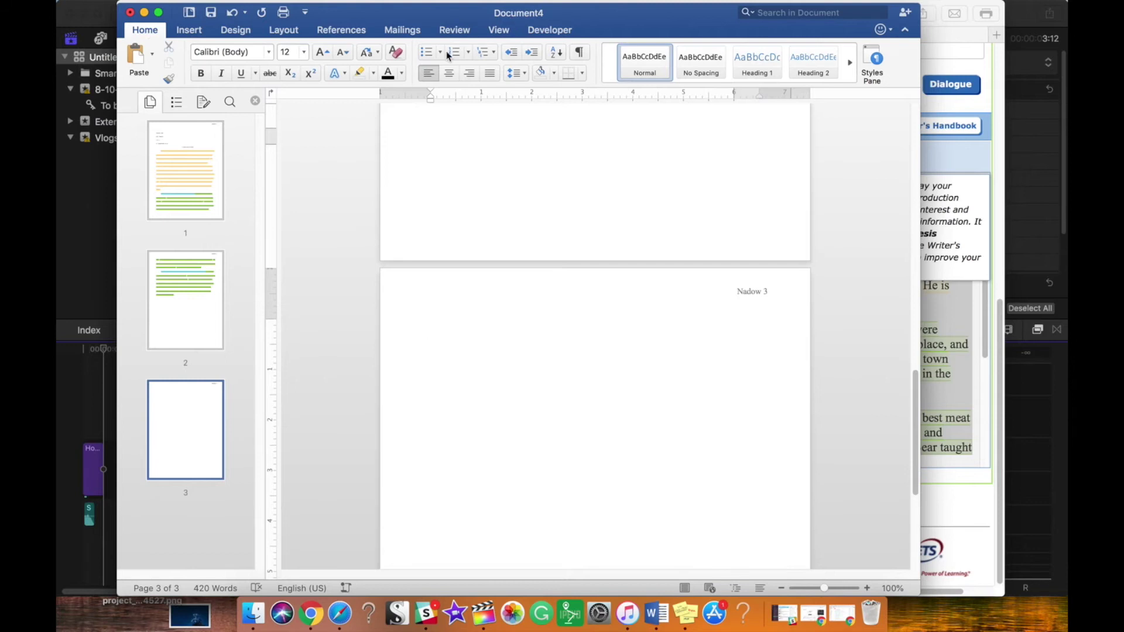
{"action": "left_click", "coordinate": [450, 75]}
{"action": "type", "text": "Works "}
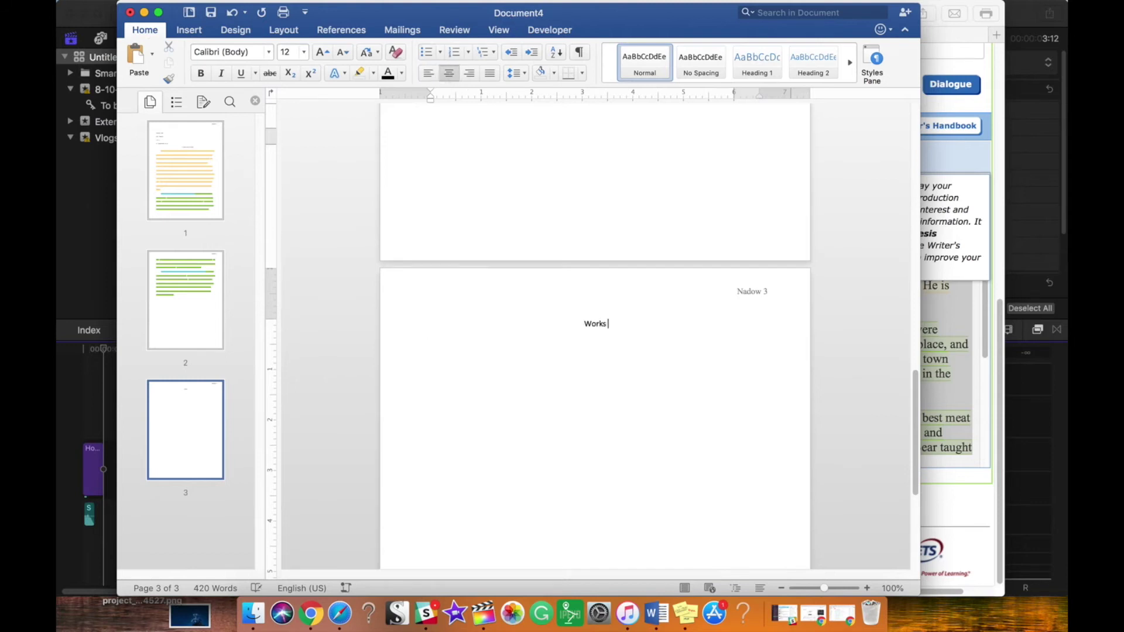
{"action": "type", "text": "Cited"}
{"action": "key", "text": "super+a"}
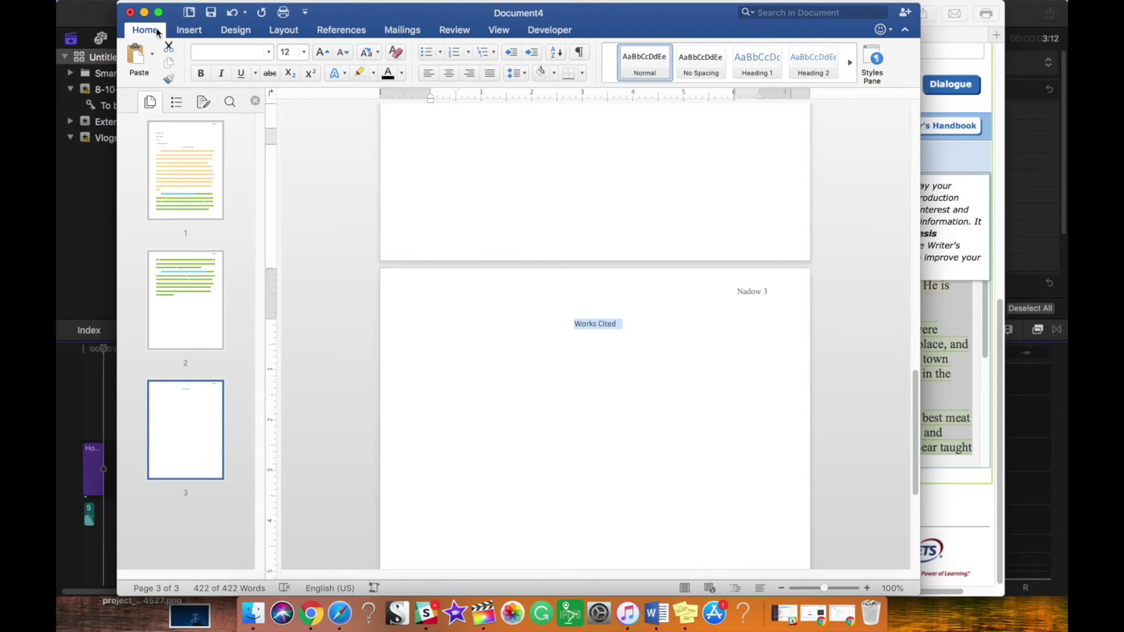
{"action": "left_click", "coordinate": [194, 48]}
{"action": "type", "text": "Times New Roman"}
{"action": "key", "text": "Return"}
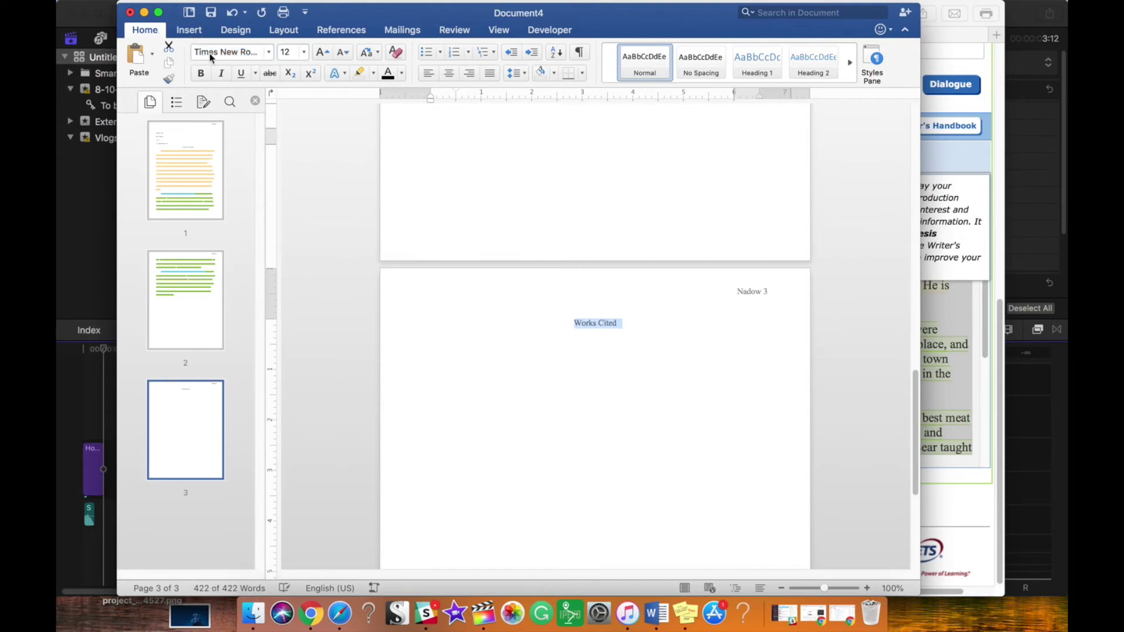
Step: Type a left-aligned citation for Crispin: The Cross of Lead, Hyperion Books: New York, with the title italicized
{"action": "left_click", "coordinate": [619, 324]}
{"action": "key", "text": "Return"}
{"action": "left_click", "coordinate": [428, 74]}
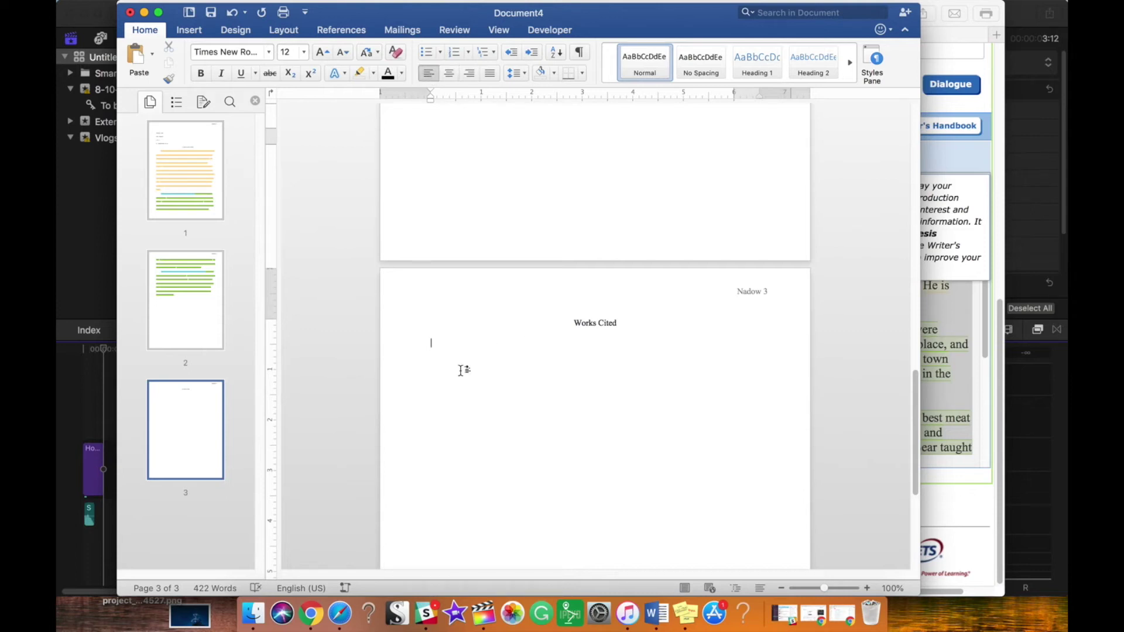
{"action": "type", "text": "Avi."}
{"action": "key", "text": "super+i"}
{"action": "type", "text": "Crispin: The Cross of Lead."}
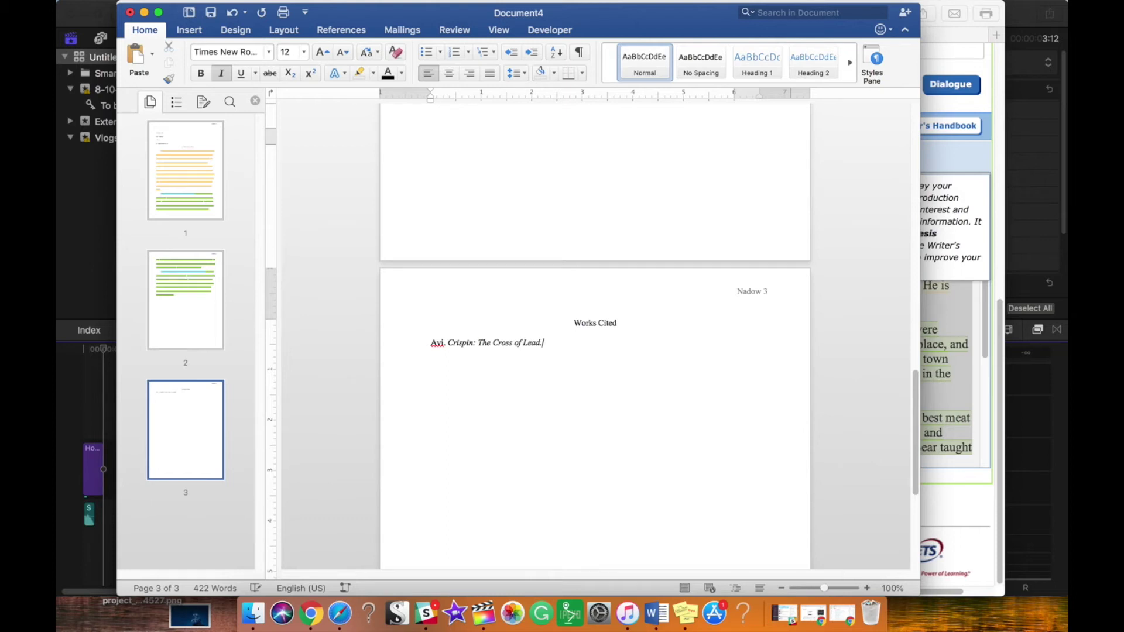
{"action": "key", "text": "super+i"}
{"action": "type", "text": "Hyperion Books: New York, 2002."}
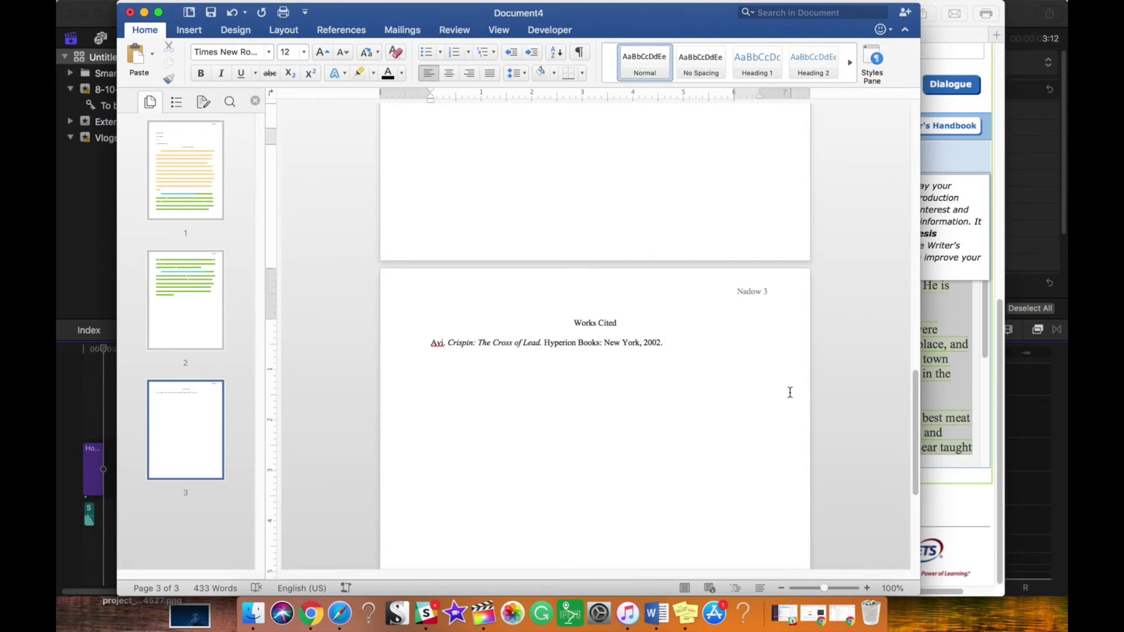
Step: Delete the author's name from the page-1 parenthetical citation, then add a line under the Works Cited entry
{"action": "left_click_drag", "start_coordinate": [913, 415], "coordinate": [914, 310]}
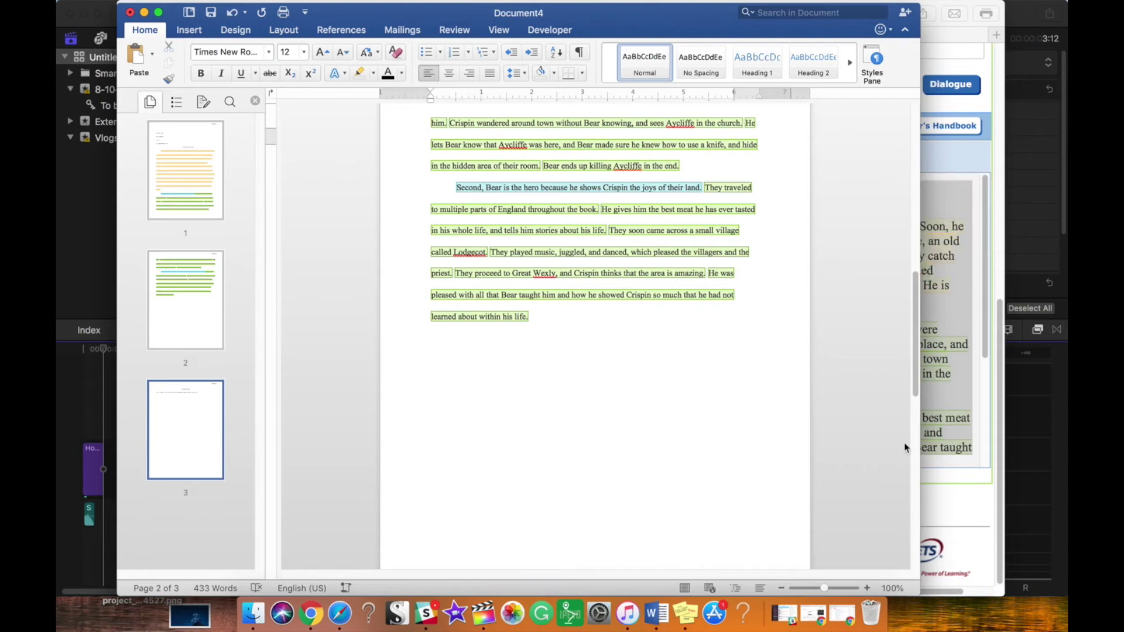
{"action": "left_click_drag", "start_coordinate": [914, 387], "coordinate": [926, 306]}
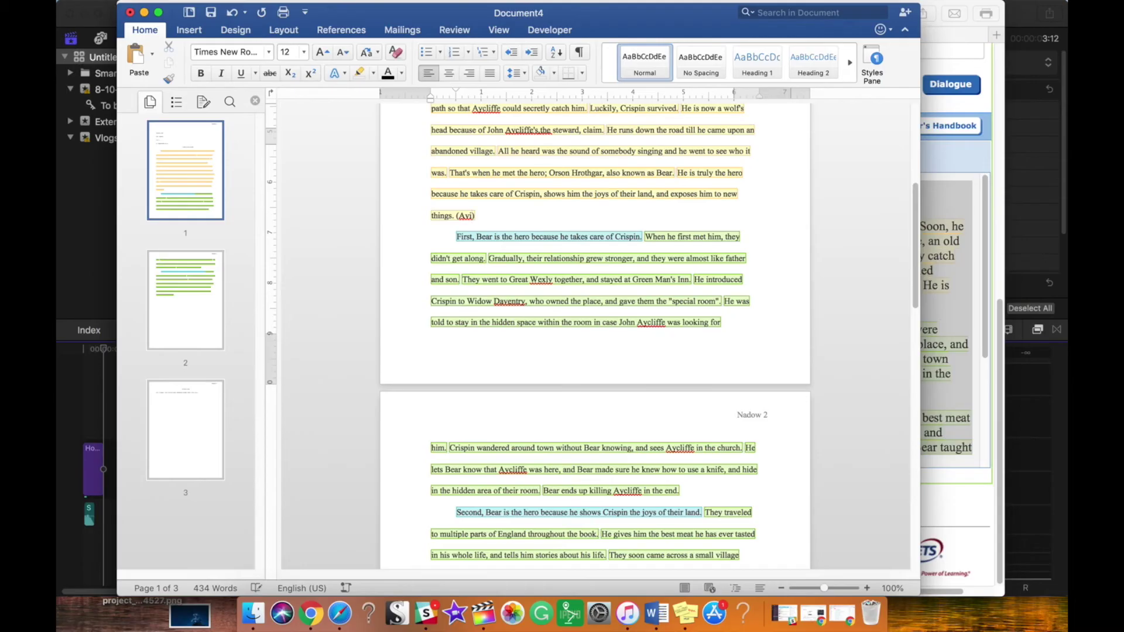
{"action": "key", "text": "BackSpace"}
{"action": "key", "text": "BackSpace"}
{"action": "key", "text": "BackSpace"}
{"action": "scroll", "coordinate": [761, 351], "scroll_direction": "down", "scroll_amount": 15}
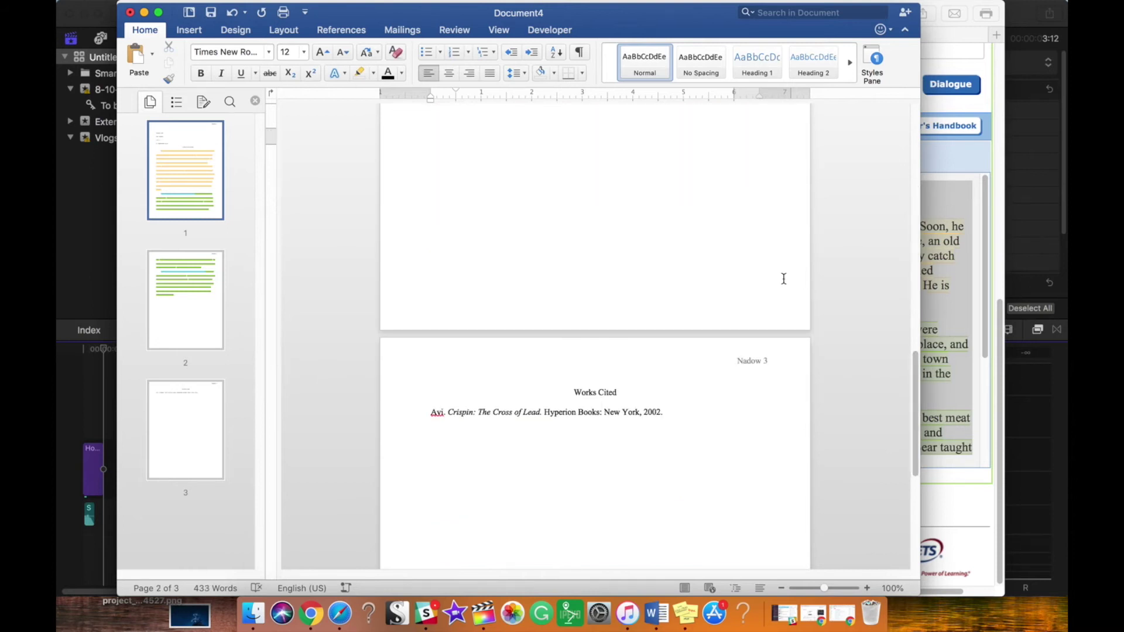
{"action": "left_click", "coordinate": [681, 427]}
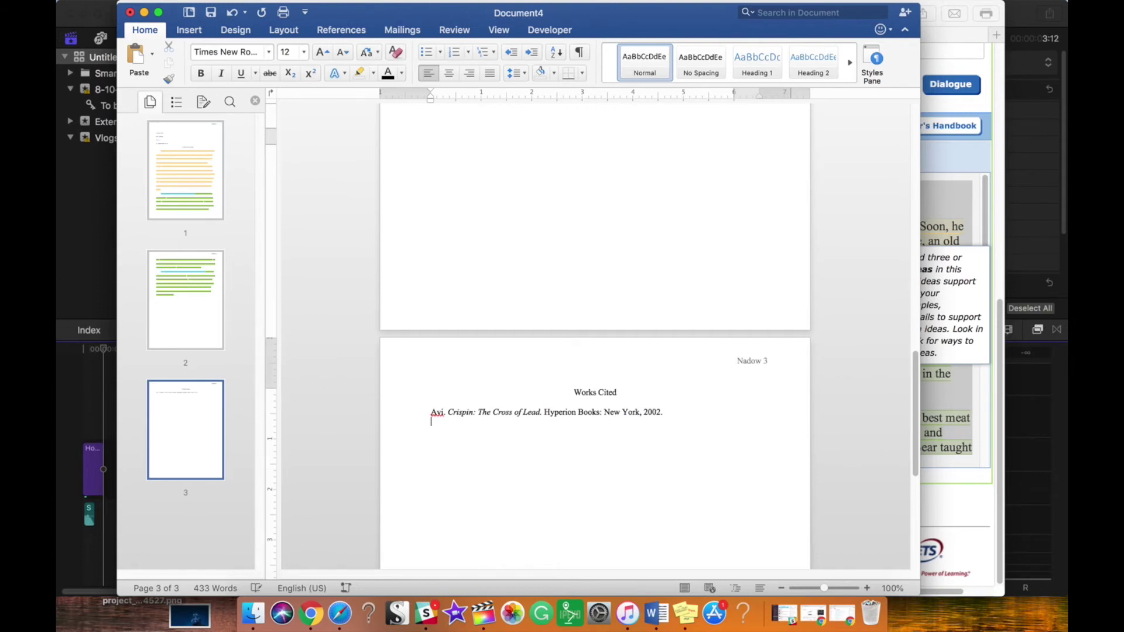
{"action": "key", "text": "Return"}
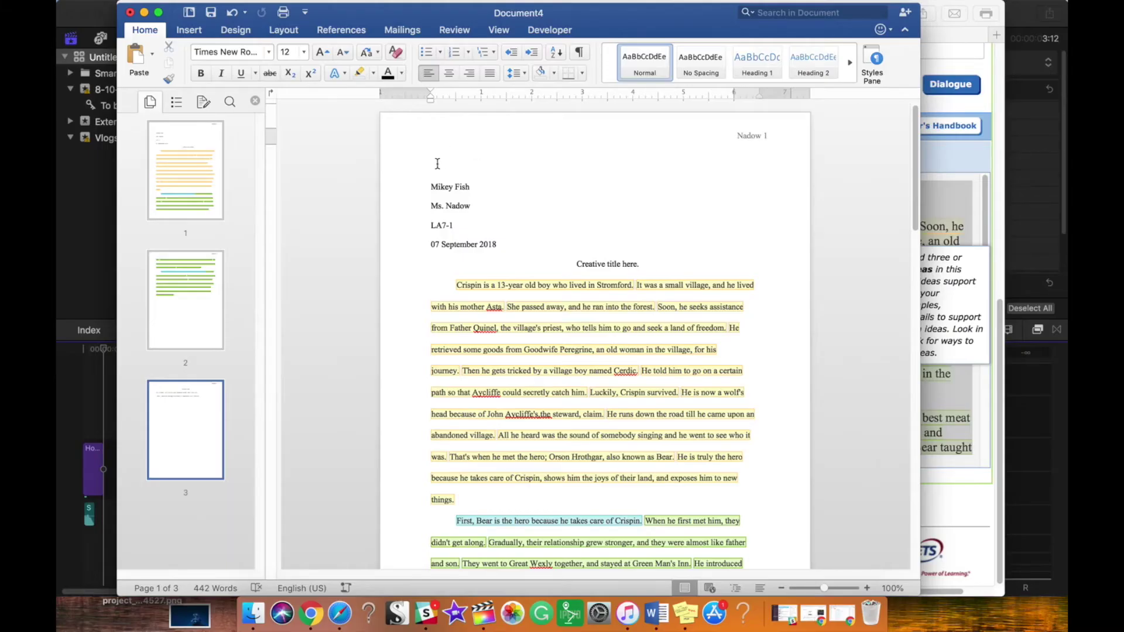
Step: Back in Word, return to the top of the essay's first page
{"action": "left_click", "coordinate": [432, 179]}
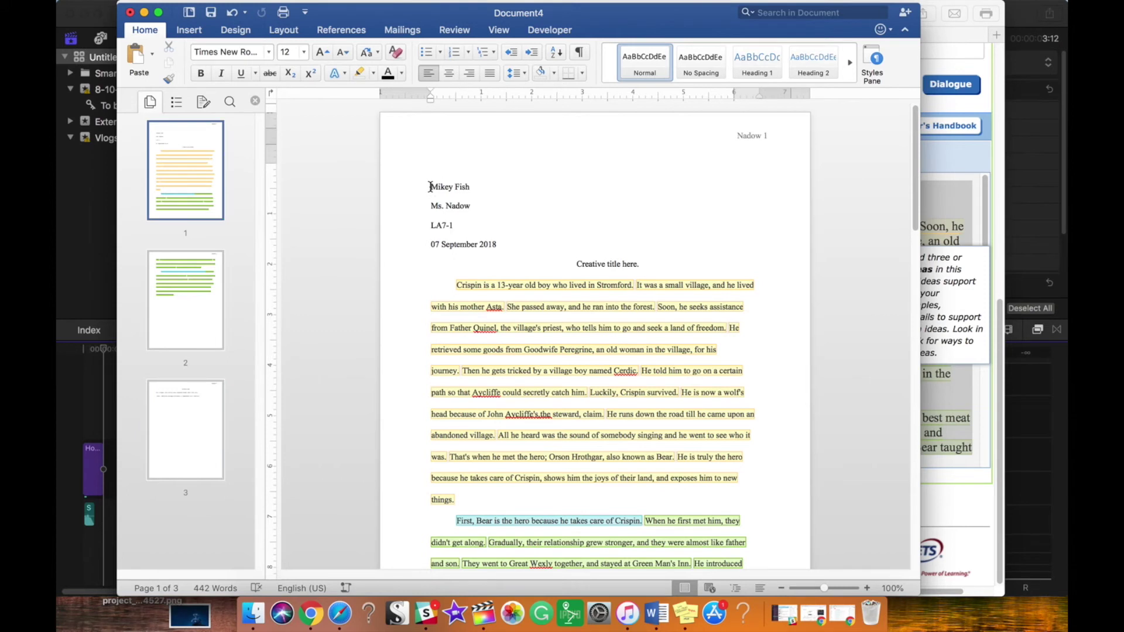
Step: Delete the empty line above the MLA name heading on page 1
{"action": "key", "text": "BackSpace"}
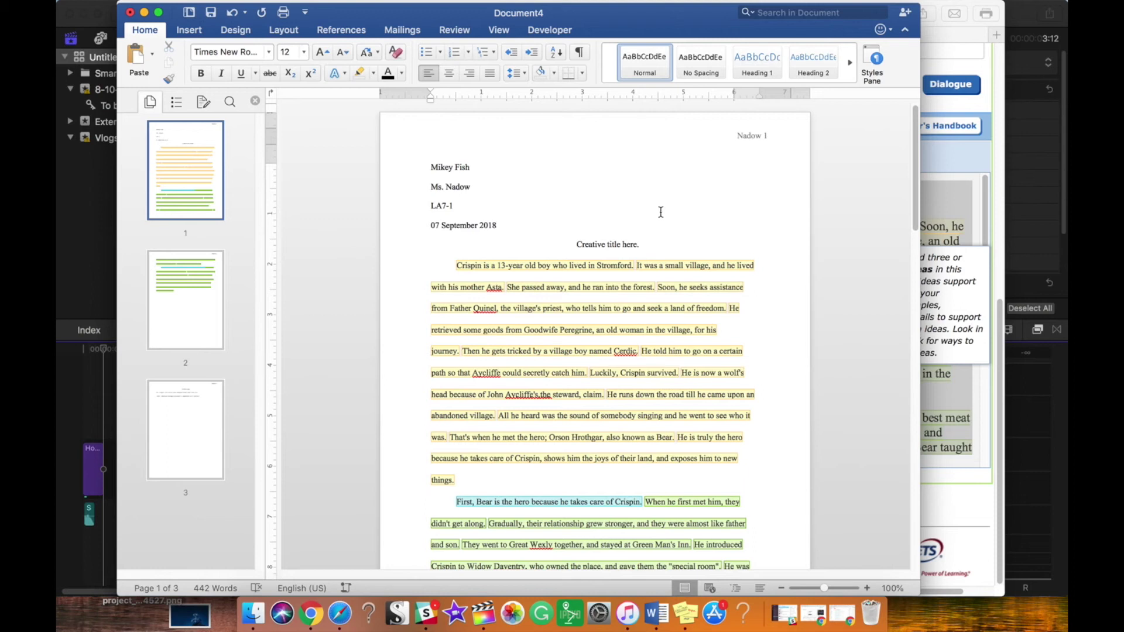
Step: Review the thesis sentence, then change 'Second' to 'Secondly,' at the start of the second body paragraph
{"action": "mouse_move", "coordinate": [910, 186]}
{"action": "left_mouse_down"}
{"action": "mouse_move", "coordinate": [937, 443]}
{"action": "mouse_move", "coordinate": [900, 204]}
{"action": "left_mouse_up"}
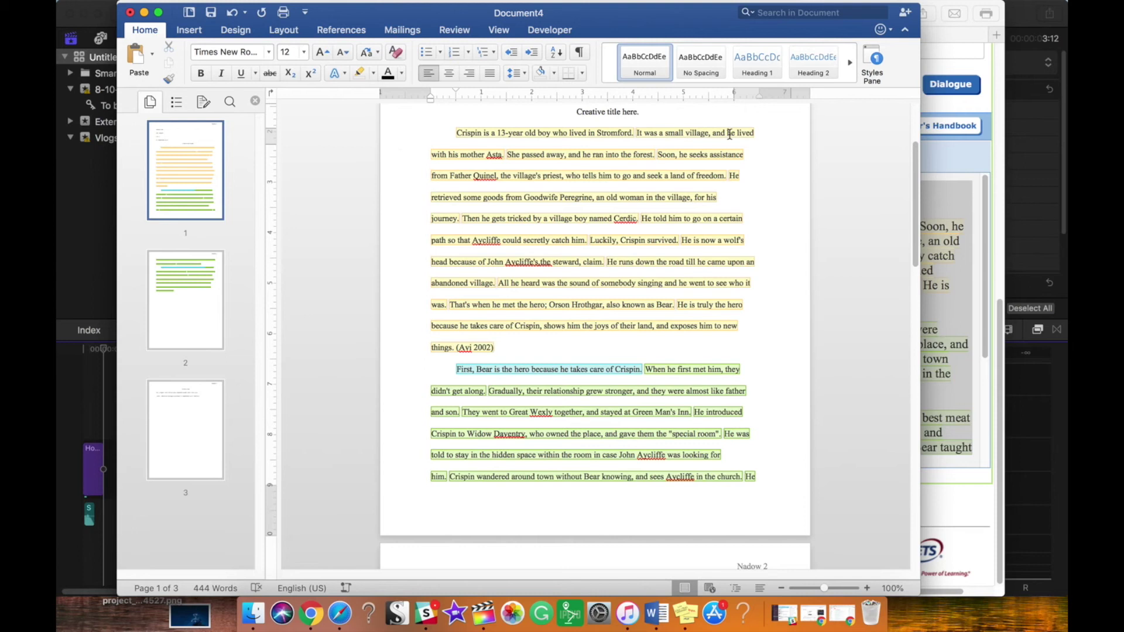
{"action": "left_click_drag", "start_coordinate": [678, 306], "coordinate": [744, 310]}
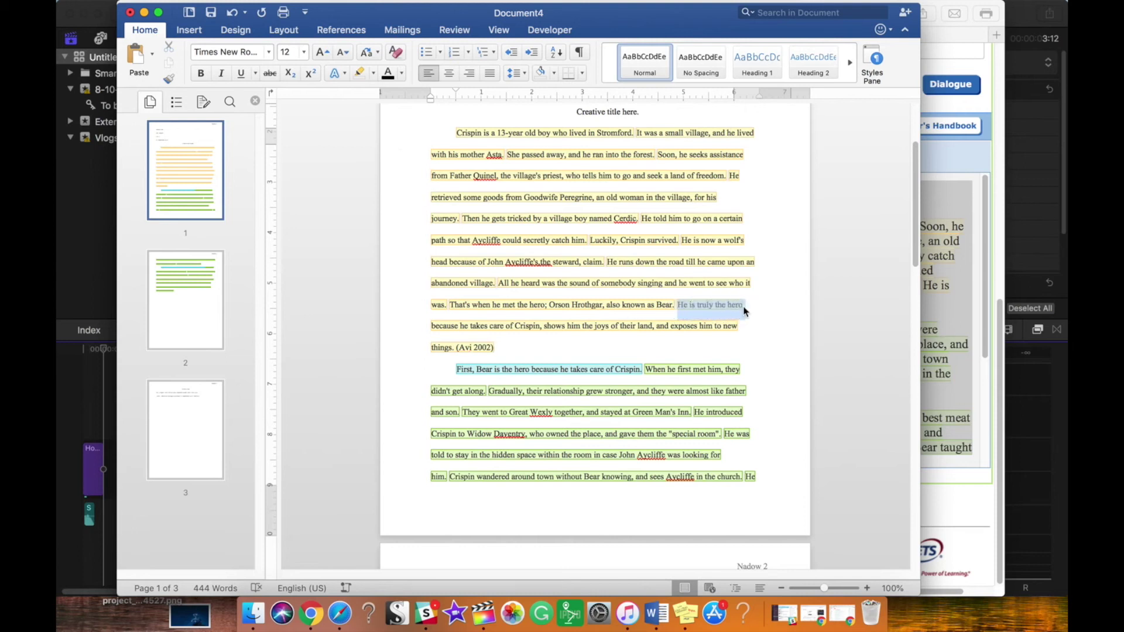
{"action": "left_click_drag", "start_coordinate": [912, 183], "coordinate": [918, 272]}
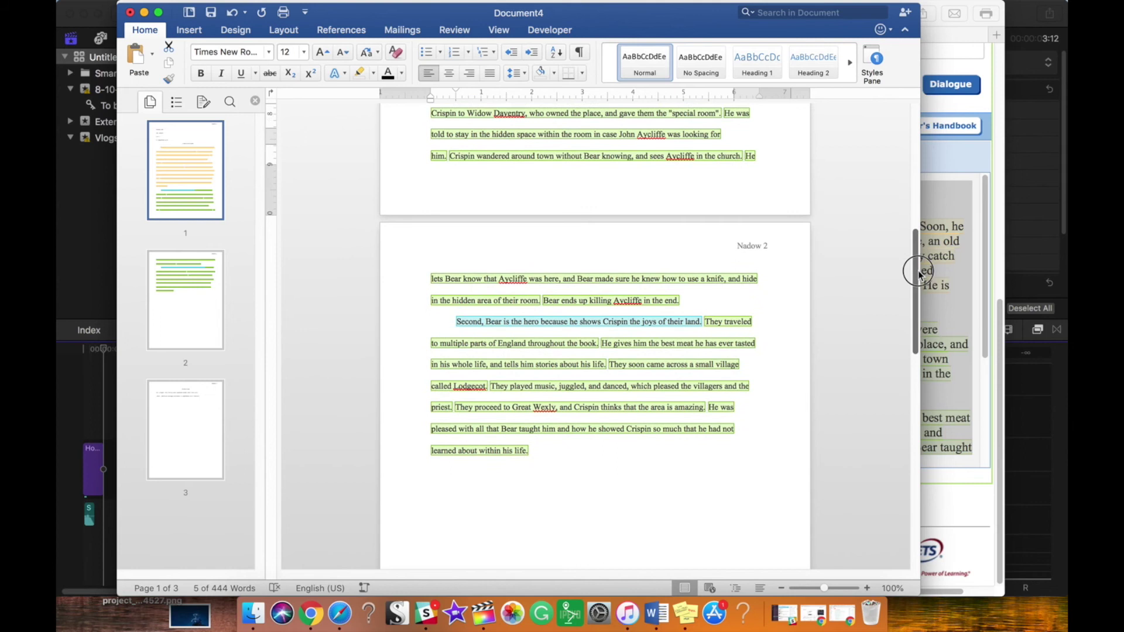
{"action": "left_click", "coordinate": [482, 321]}
{"action": "type", "text": "ly,"}
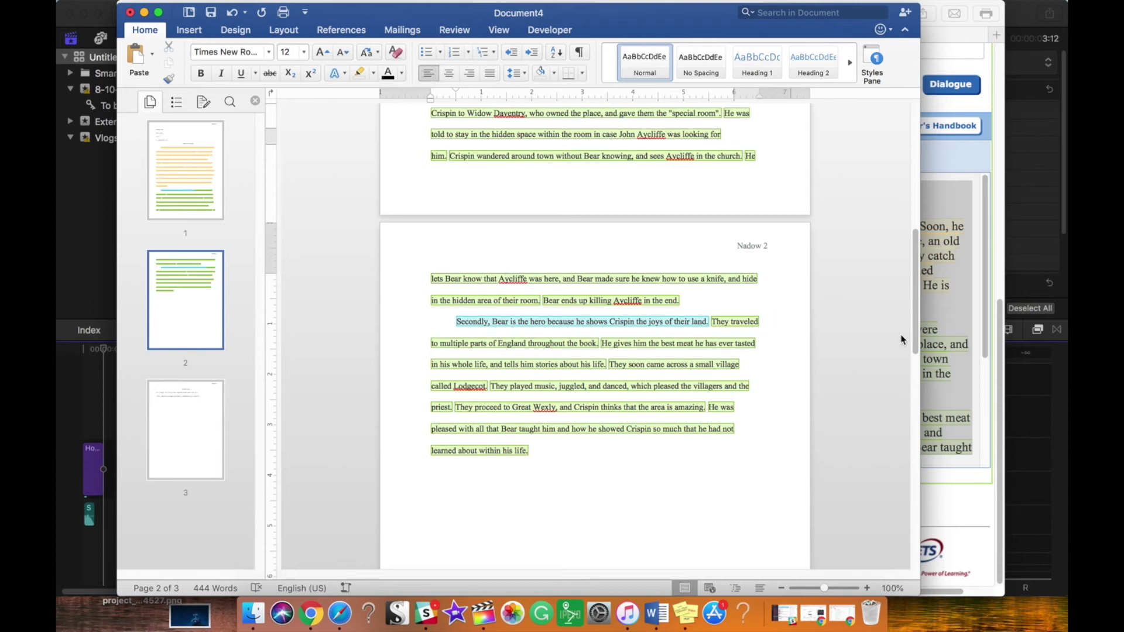
{"action": "scroll", "coordinate": [915, 341], "scroll_direction": "up", "scroll_amount": 1}
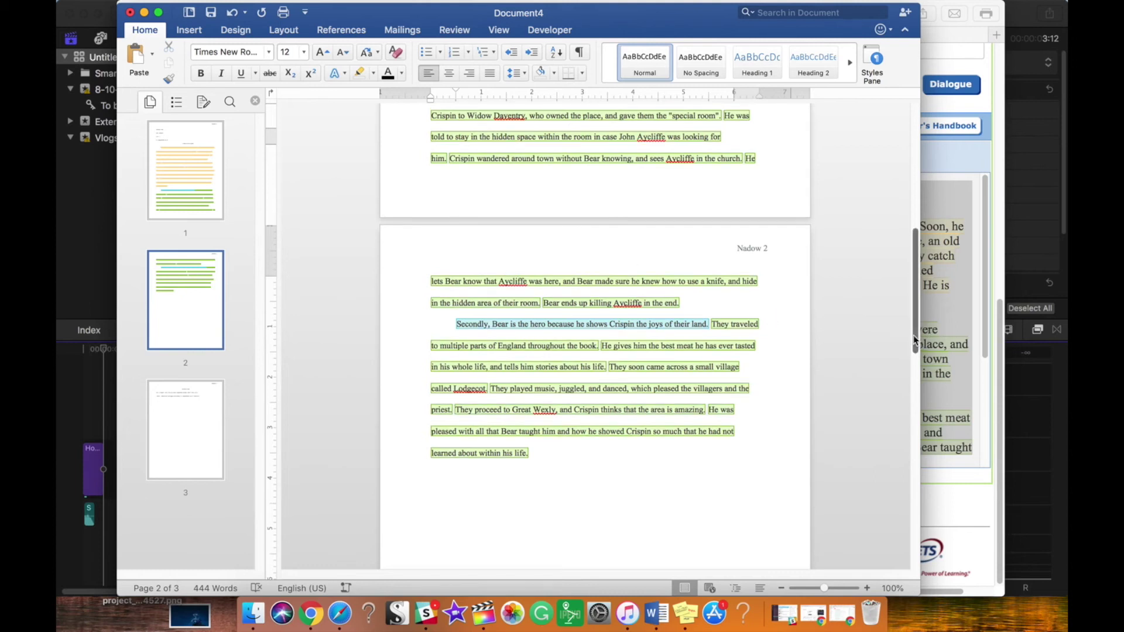
{"action": "left_click_drag", "start_coordinate": [912, 321], "coordinate": [911, 159]}
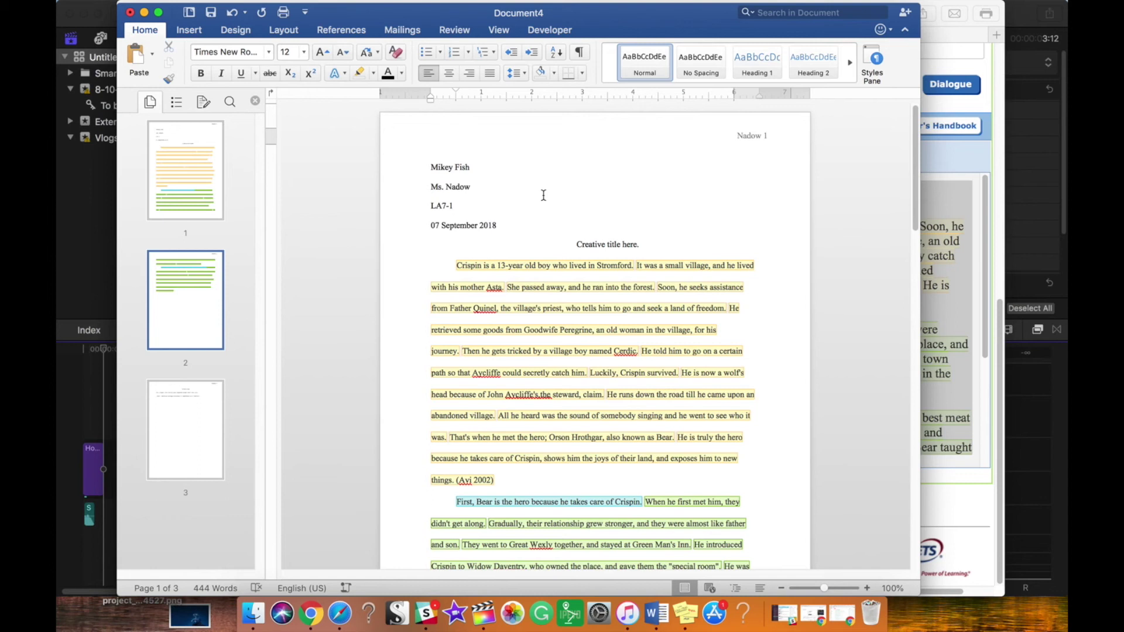
{"action": "left_click", "coordinate": [531, 264]}
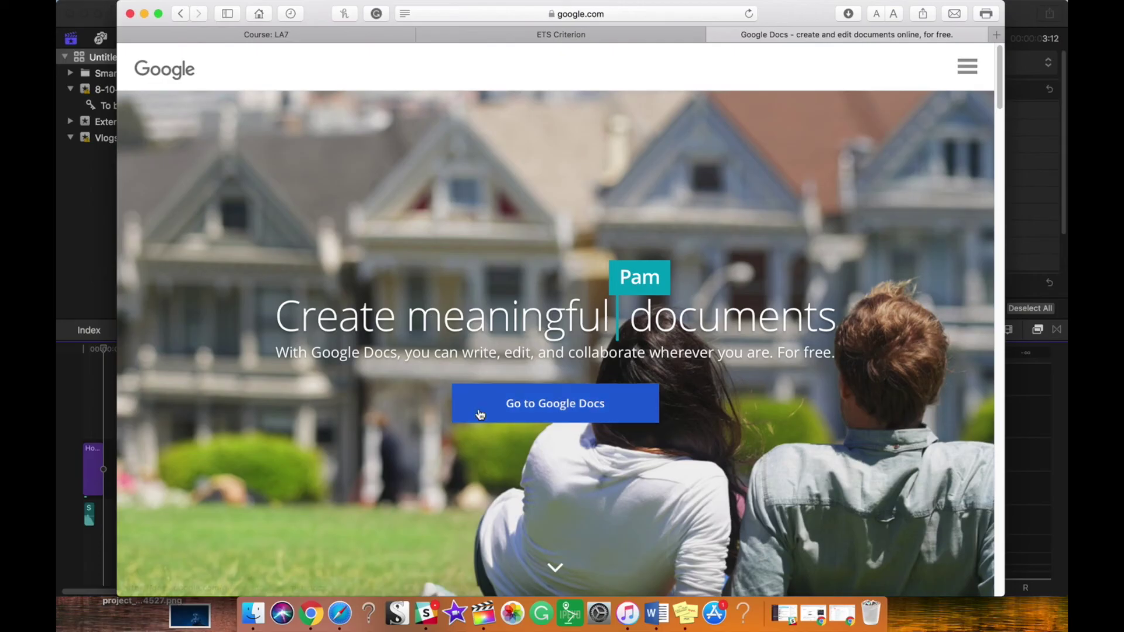
Step: Go from the Google Docs landing page into Docs and create a Blank document
{"action": "left_click", "coordinate": [571, 418]}
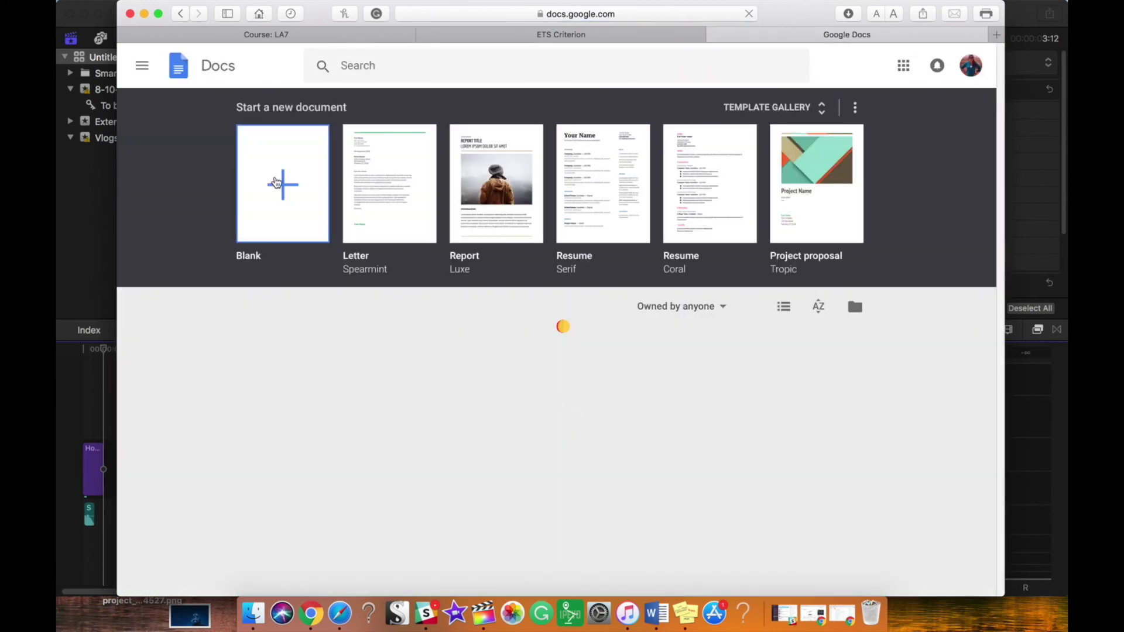
{"action": "left_click", "coordinate": [275, 182]}
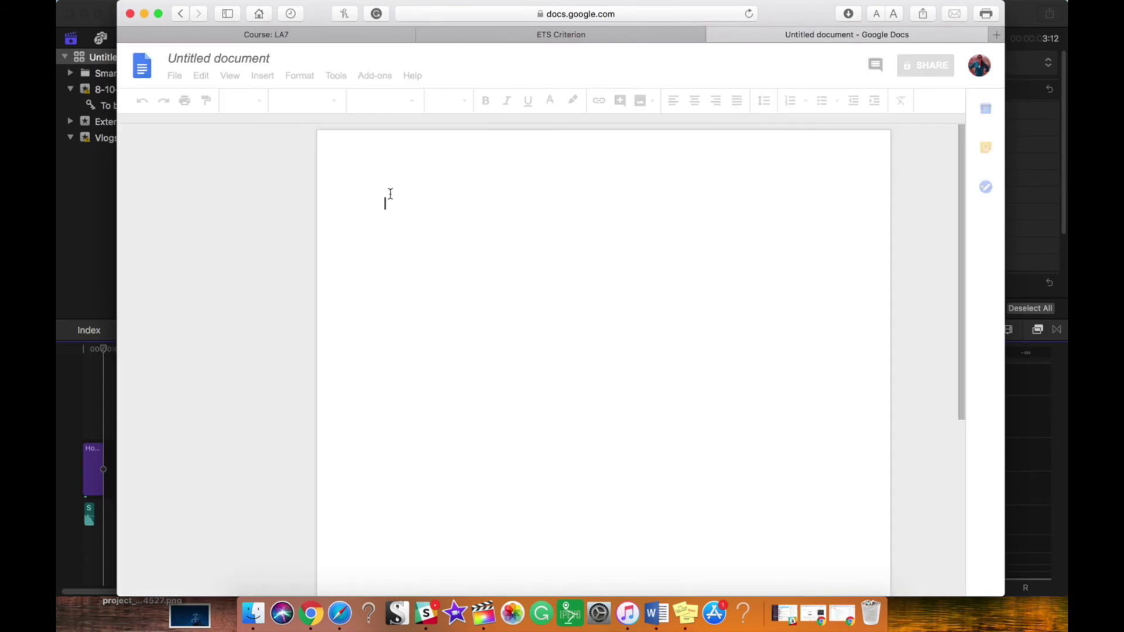
Step: Paste the essay into the new document and set all text to 12-point Times New Roman
{"action": "key", "text": "super+v"}
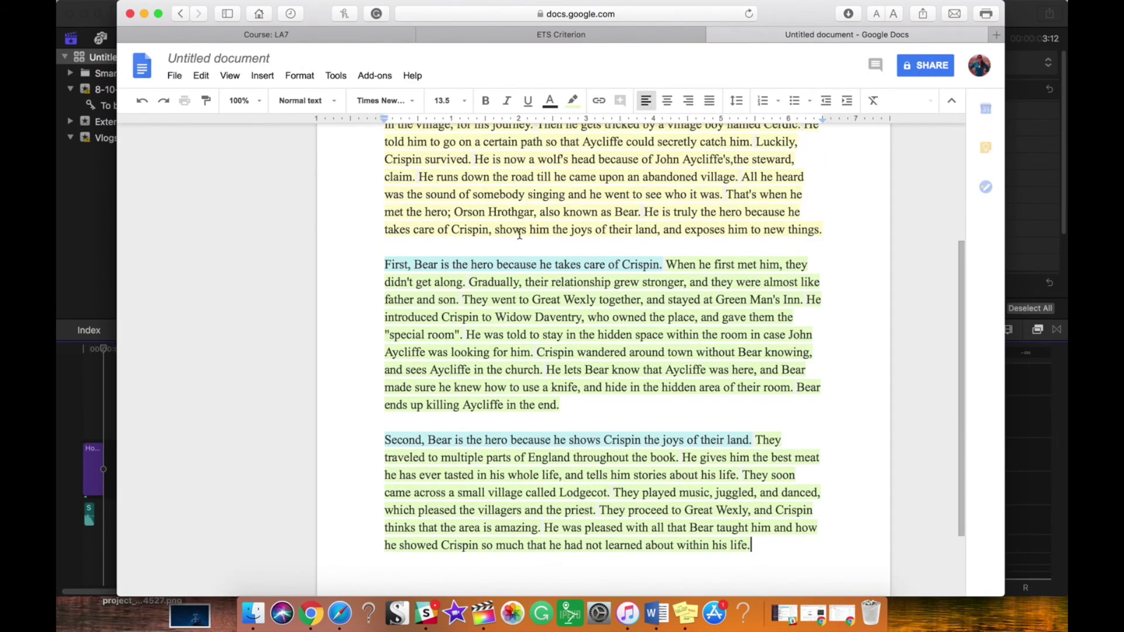
{"action": "scroll", "coordinate": [956, 333], "scroll_direction": "up", "scroll_amount": 5}
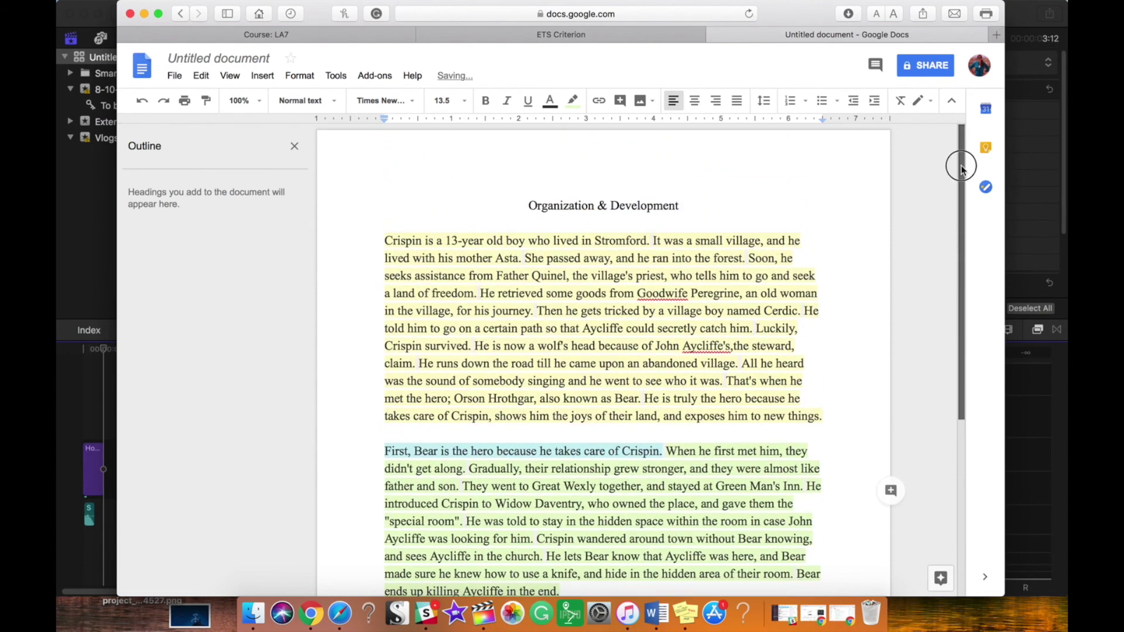
{"action": "left_click", "coordinate": [448, 177]}
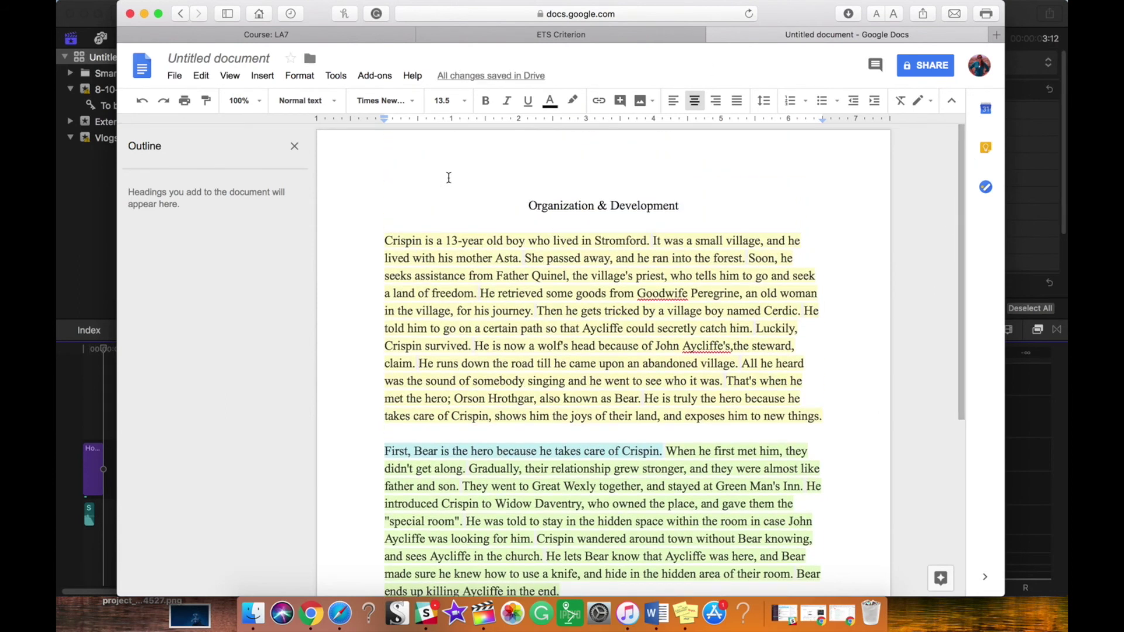
{"action": "key", "text": "super+a"}
{"action": "left_click", "coordinate": [411, 101]}
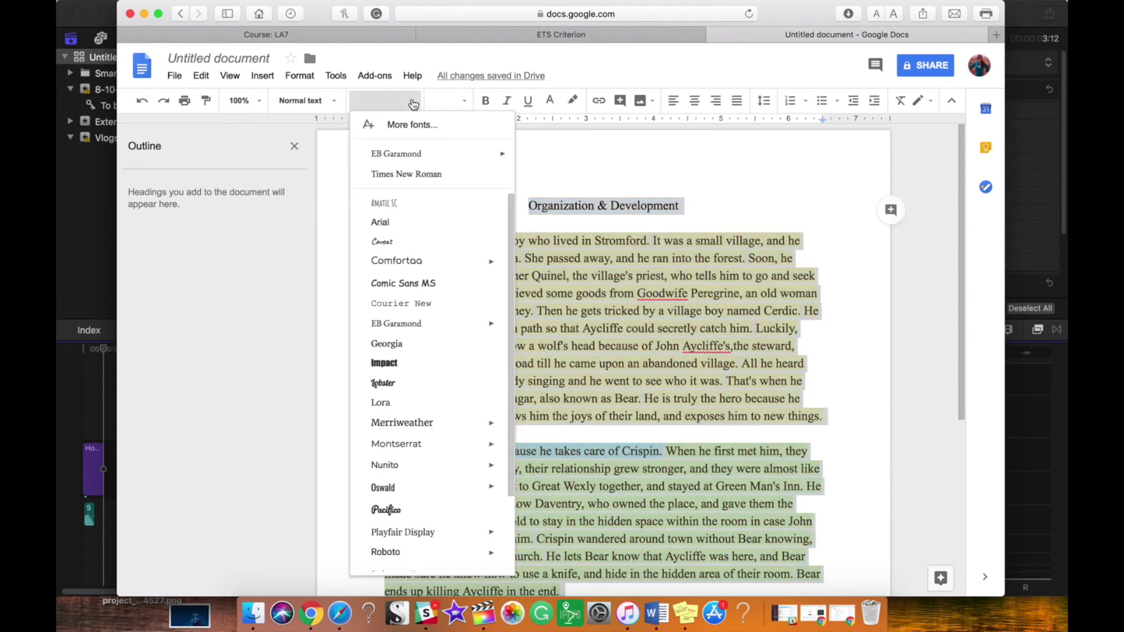
{"action": "left_click", "coordinate": [401, 173]}
{"action": "left_click", "coordinate": [459, 101]}
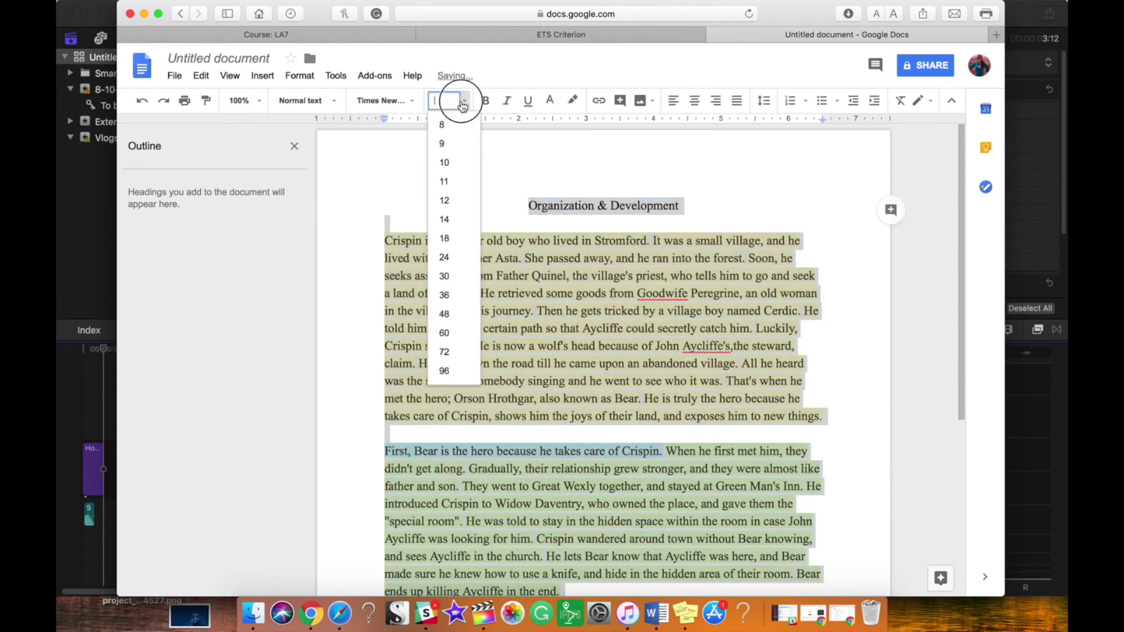
{"action": "left_click", "coordinate": [448, 205]}
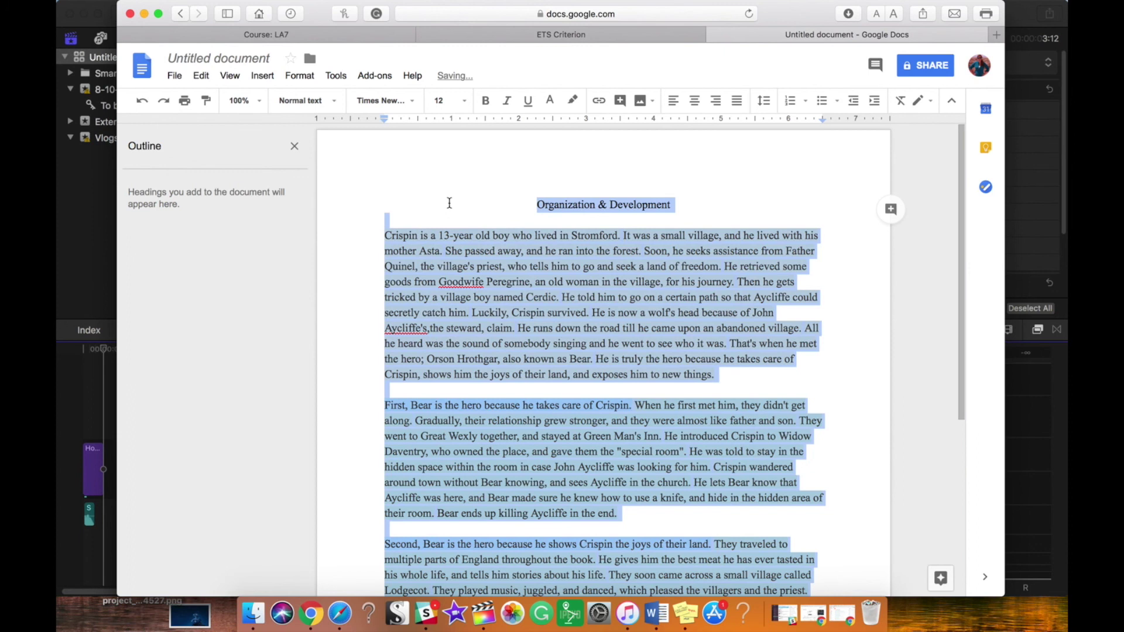
Step: Double-space the text, add an empty line above the title and remove the one after it
{"action": "left_click", "coordinate": [764, 100]}
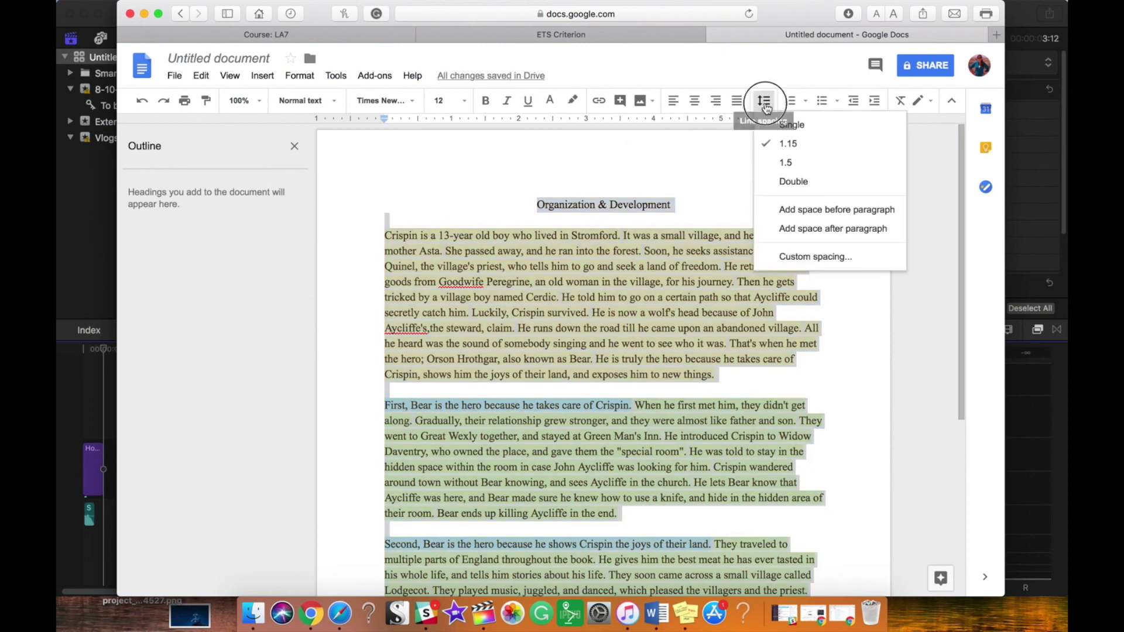
{"action": "left_click", "coordinate": [779, 182]}
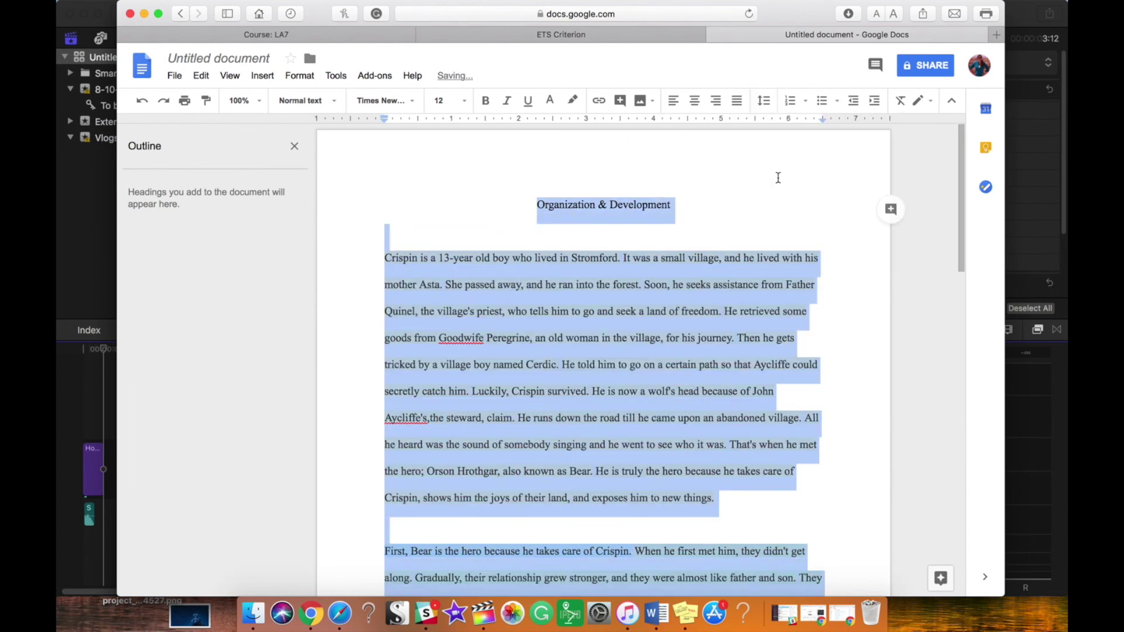
{"action": "left_click", "coordinate": [512, 183]}
{"action": "key", "text": "Return"}
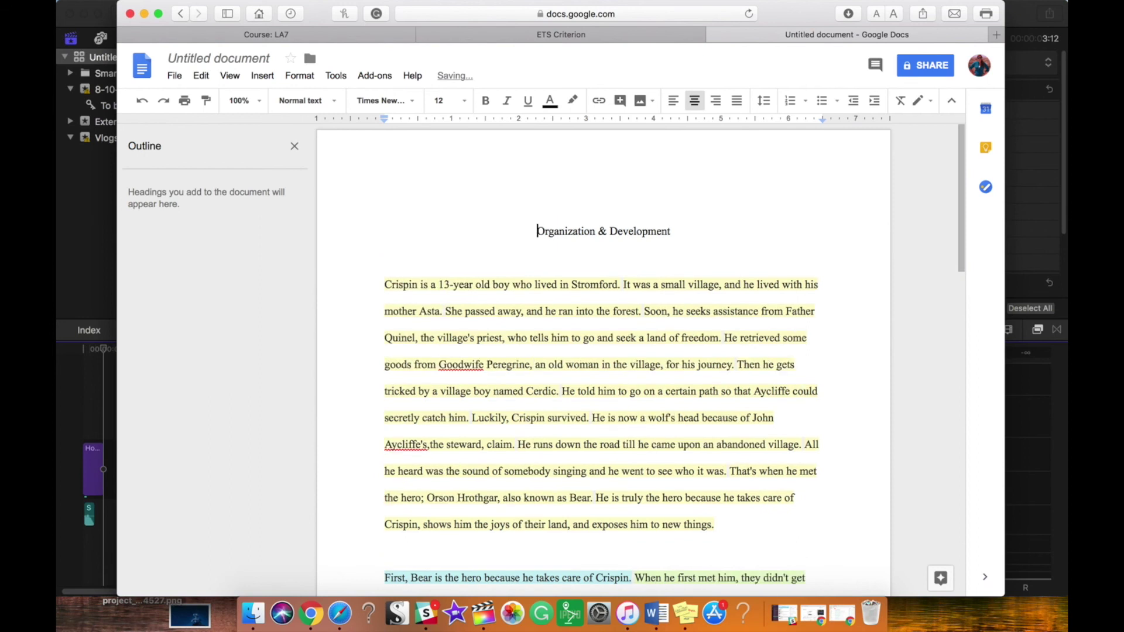
{"action": "left_click", "coordinate": [497, 259]}
{"action": "key", "text": "BackSpace"}
Step: Delete the Organization & Development title and indent the opening and 'First, Bear' paragraphs
{"action": "left_click_drag", "start_coordinate": [675, 220], "coordinate": [522, 228]}
{"action": "key", "text": "BackSpace"}
{"action": "key", "text": "Tab"}
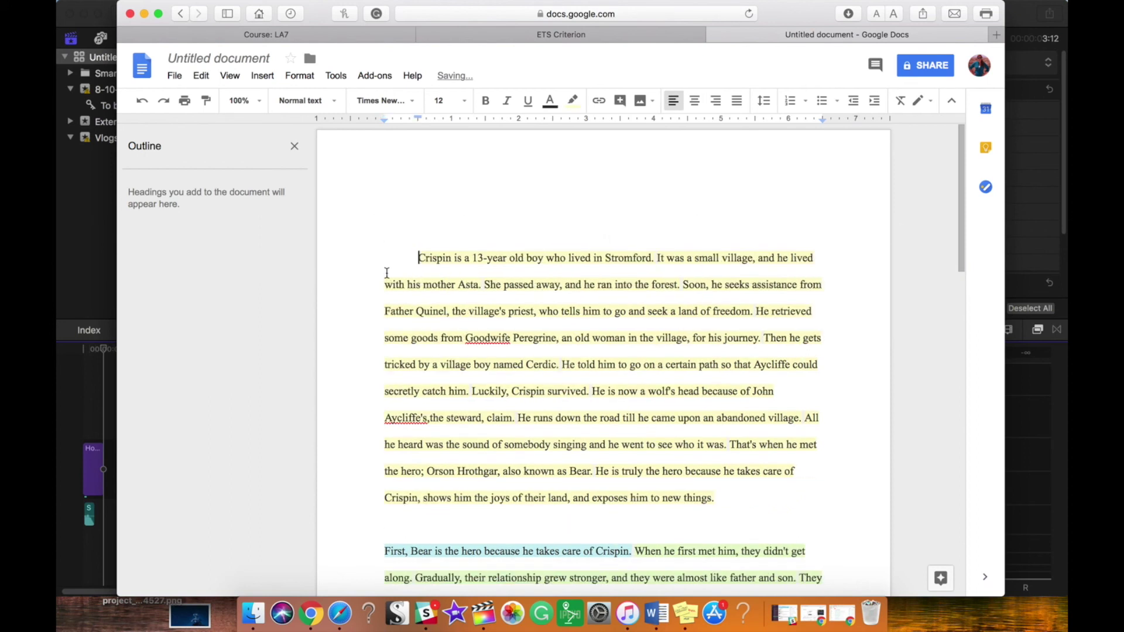
{"action": "left_click", "coordinate": [384, 549]}
{"action": "key", "text": "Tab"}
{"action": "left_click", "coordinate": [411, 530]}
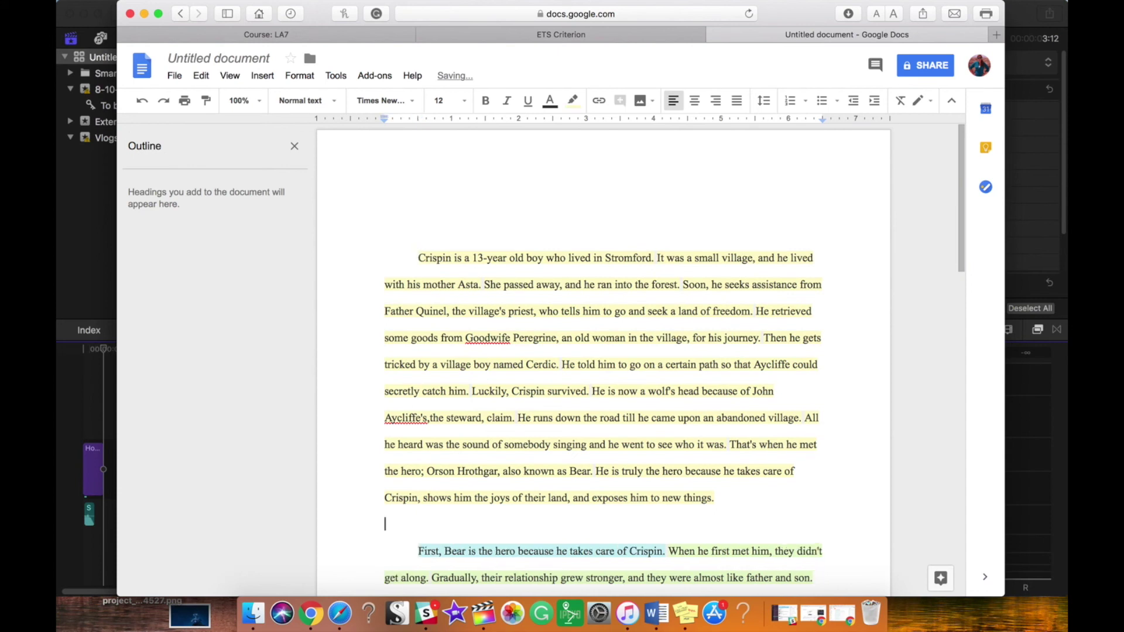
{"action": "key", "text": "BackSpace"}
Step: Remove the gap before the 'Second, Bear' paragraph and indent its first line
{"action": "left_click_drag", "start_coordinate": [960, 176], "coordinate": [954, 281]}
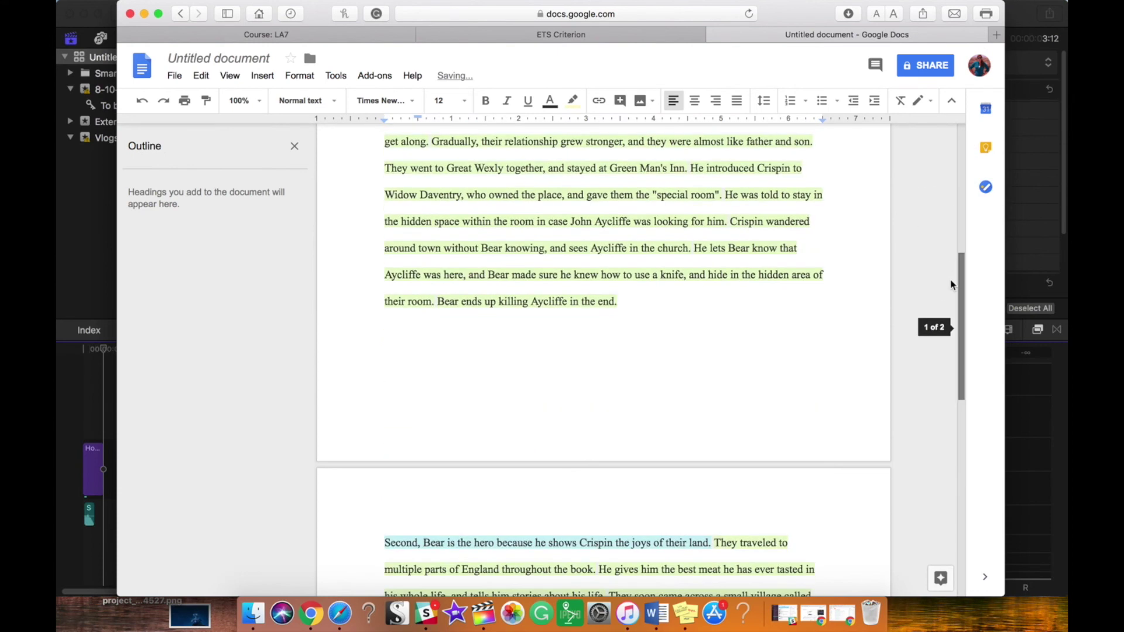
{"action": "left_click", "coordinate": [381, 546]}
{"action": "key", "text": "BackSpace"}
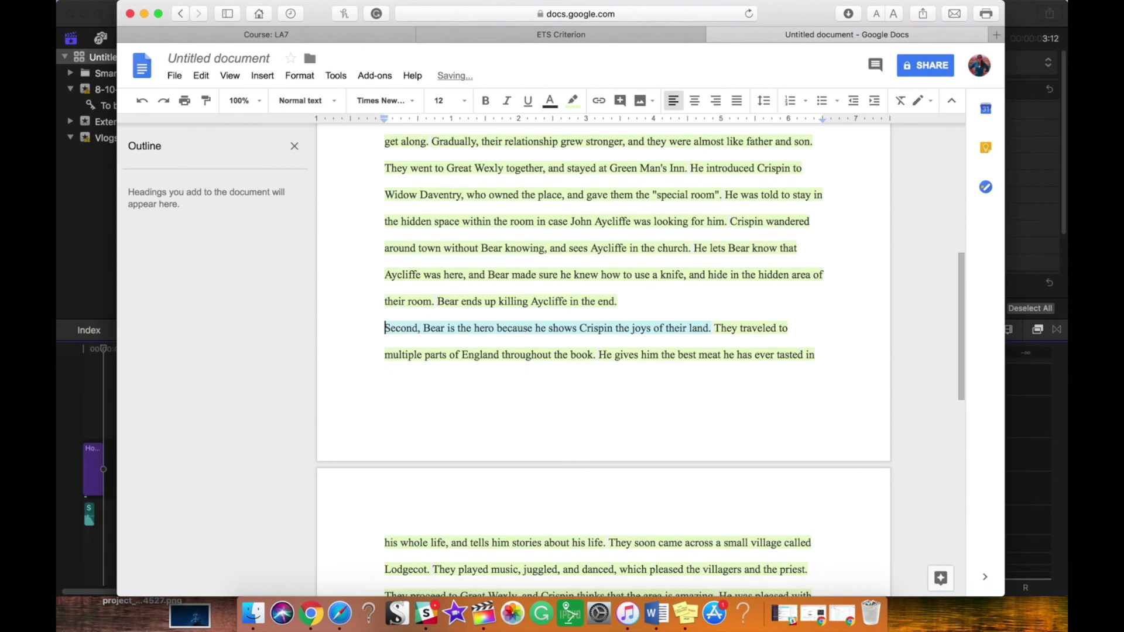
{"action": "key", "text": "Tab"}
{"action": "left_click_drag", "start_coordinate": [961, 296], "coordinate": [960, 146]}
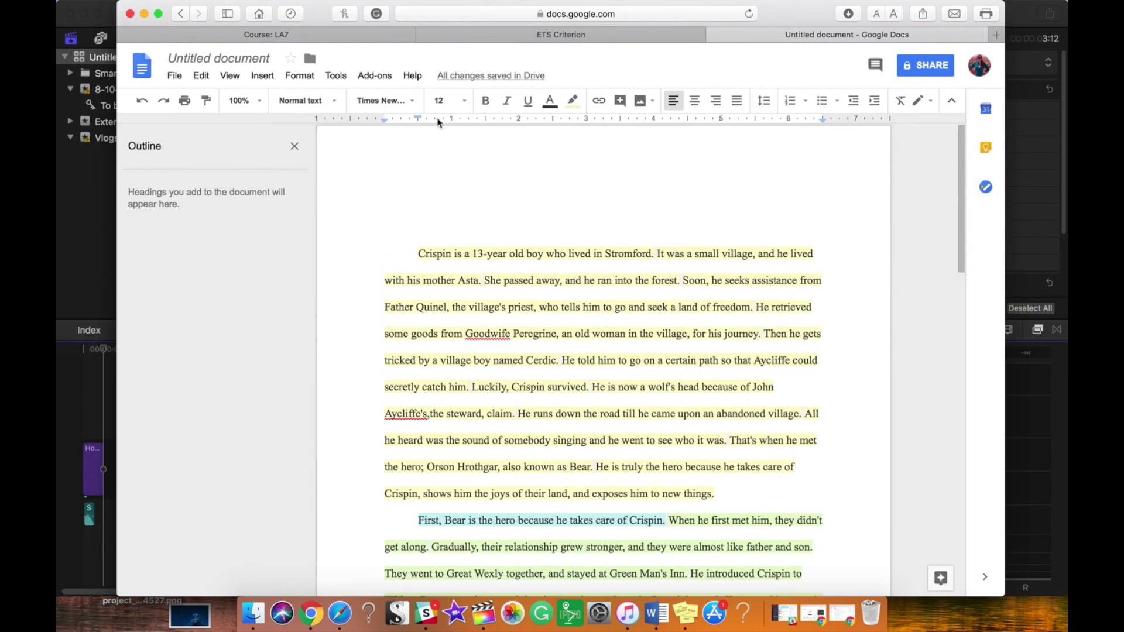
{"action": "left_click", "coordinate": [473, 195]}
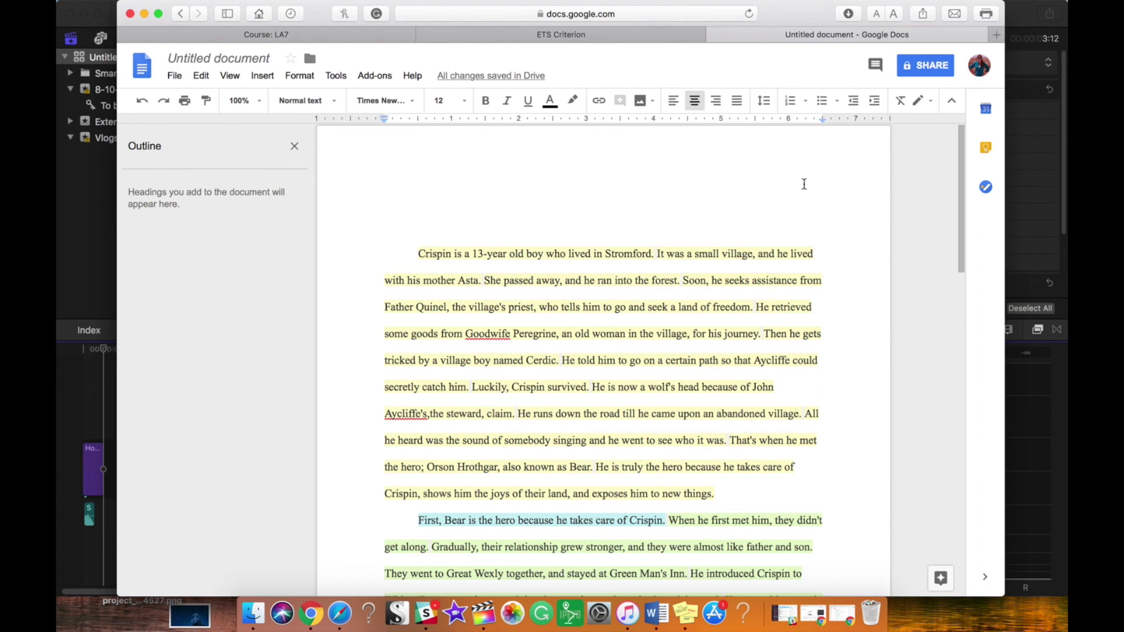
{"action": "left_click", "coordinate": [262, 77]}
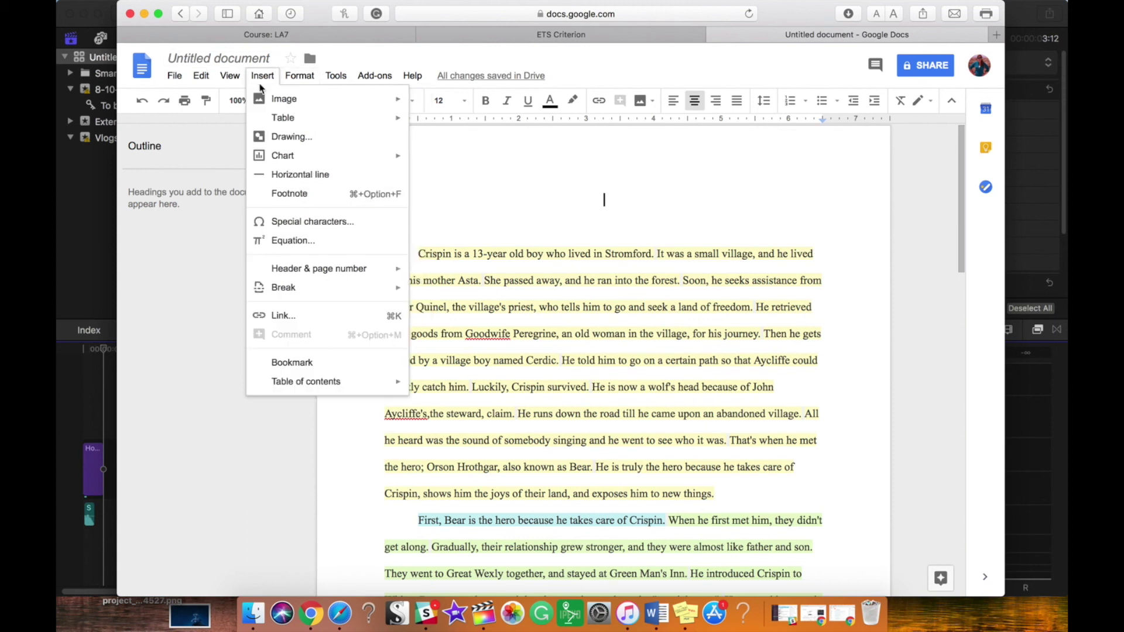
Step: Insert a top-right page-number header in Times New Roman with the student's surname before the number
{"action": "mouse_move", "coordinate": [282, 270]}
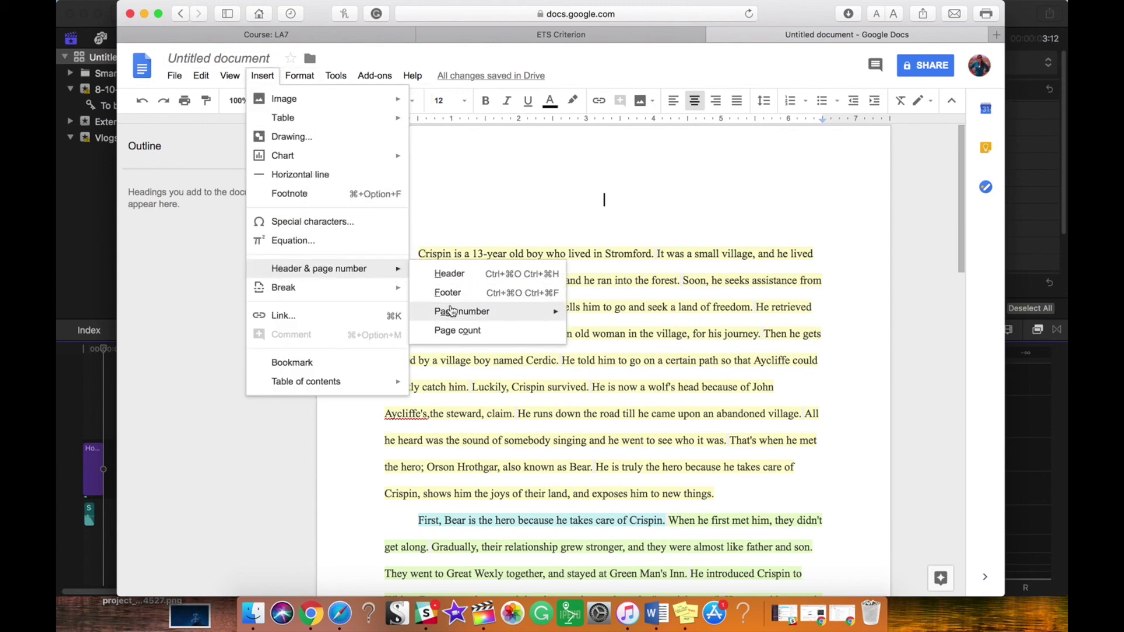
{"action": "mouse_move", "coordinate": [453, 312]}
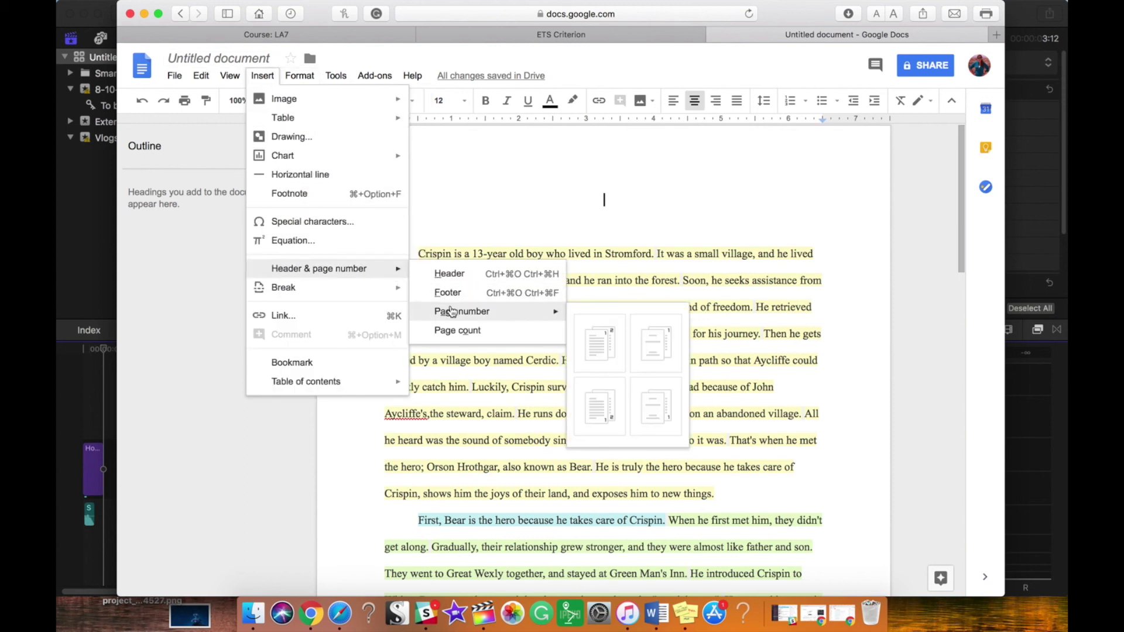
{"action": "left_click", "coordinate": [605, 340]}
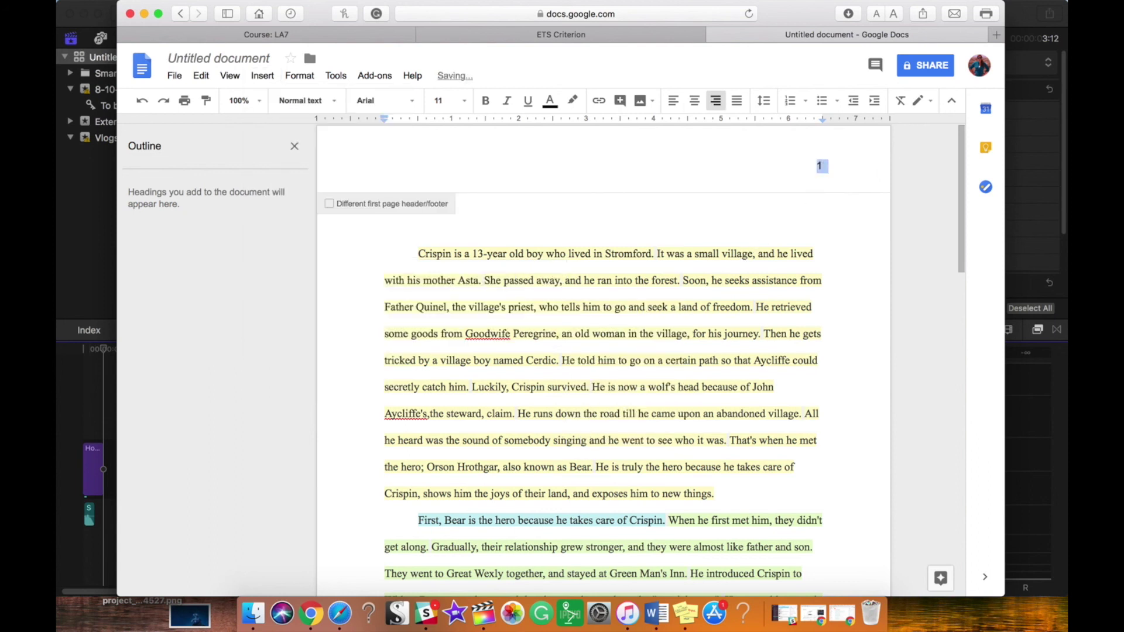
{"action": "left_click", "coordinate": [412, 103]}
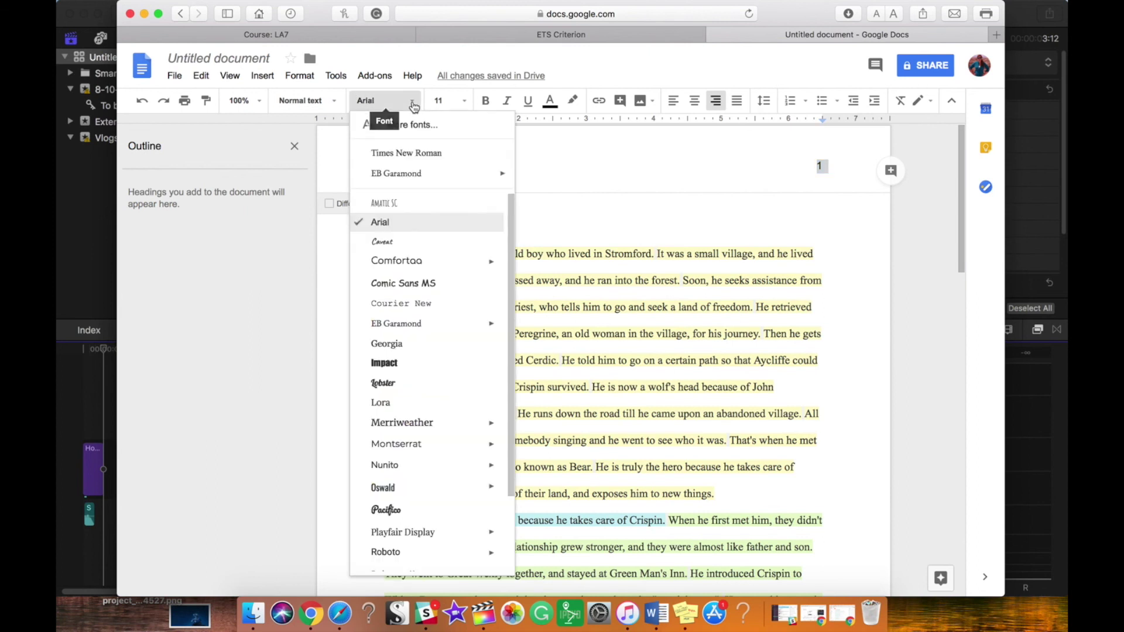
{"action": "left_click", "coordinate": [410, 153]}
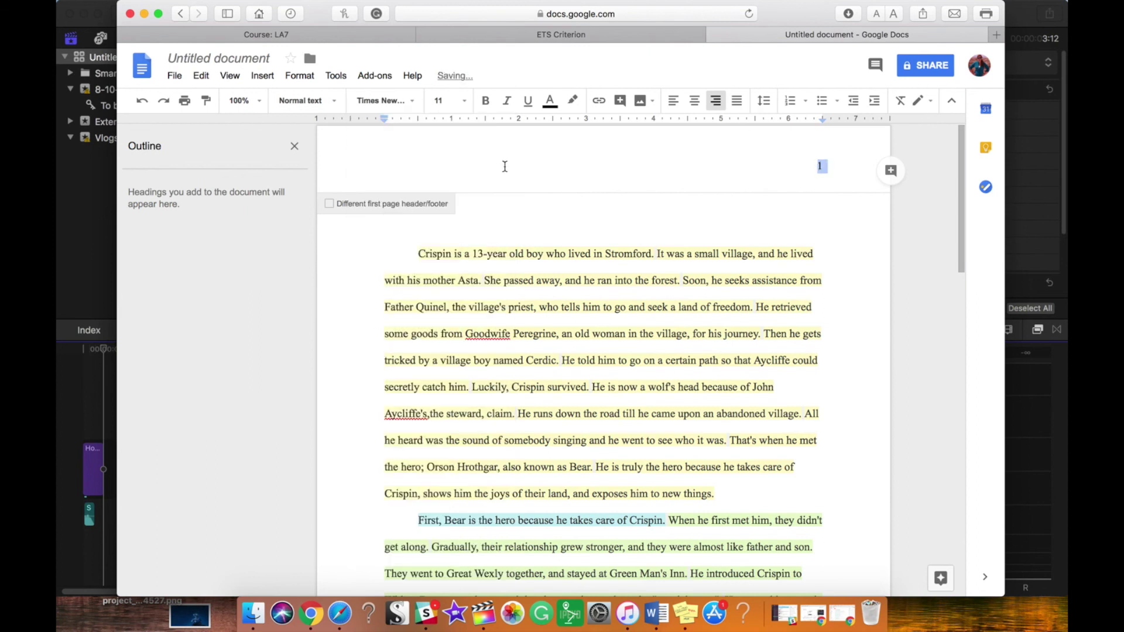
{"action": "left_click", "coordinate": [820, 168]}
{"action": "type", "text": "Nadow"}
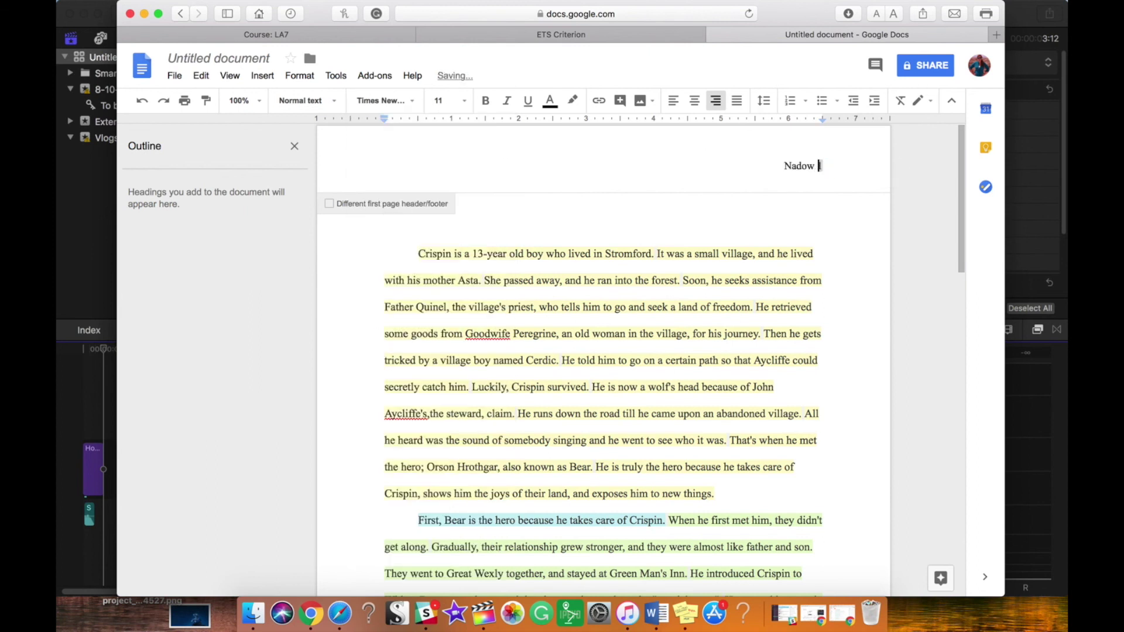
{"action": "left_click", "coordinate": [836, 247]}
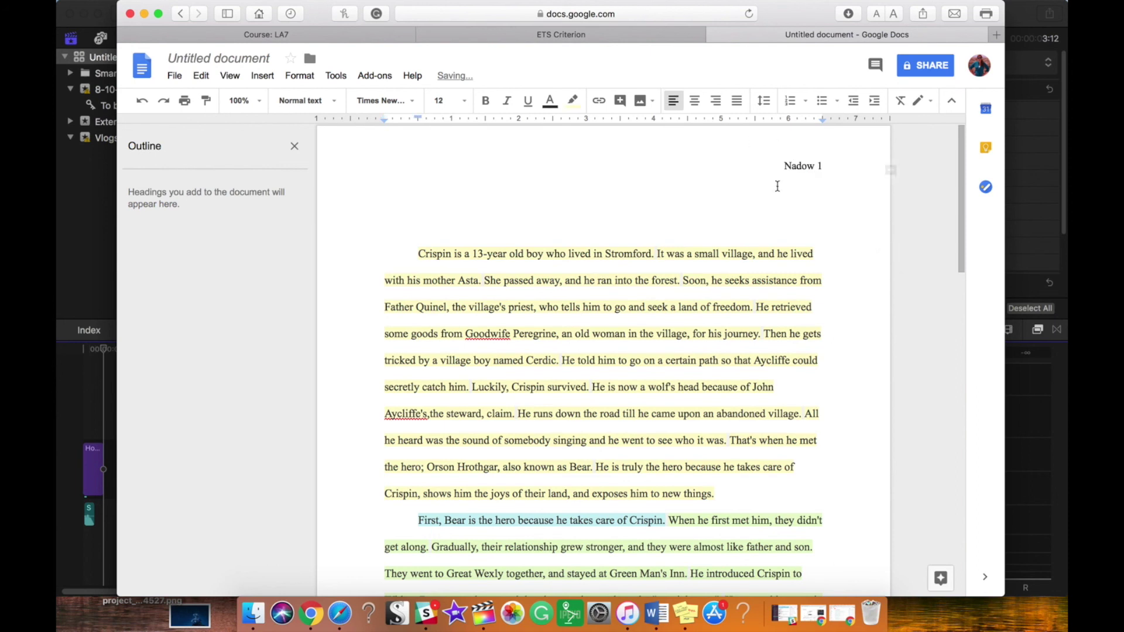
{"action": "left_click", "coordinate": [717, 225]}
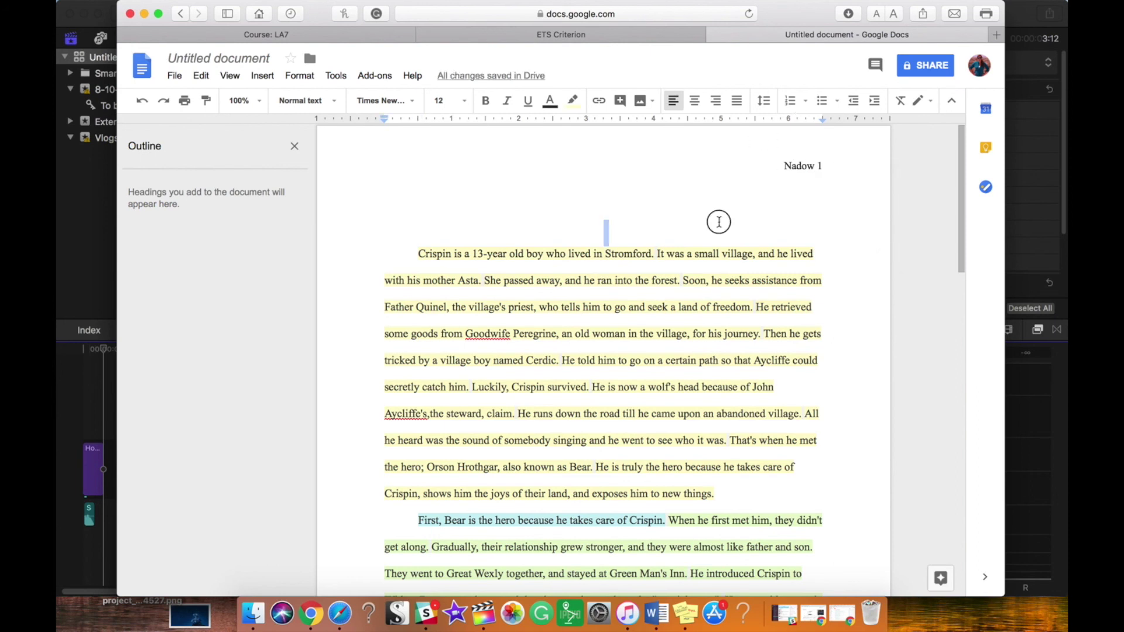
Step: Replace 'Untitled document' with the student's initial and surname plus '_Crispin Essay'
{"action": "mouse_move", "coordinate": [960, 200]}
{"action": "left_mouse_down"}
{"action": "mouse_move", "coordinate": [963, 404]}
{"action": "mouse_move", "coordinate": [954, 178]}
{"action": "left_mouse_up"}
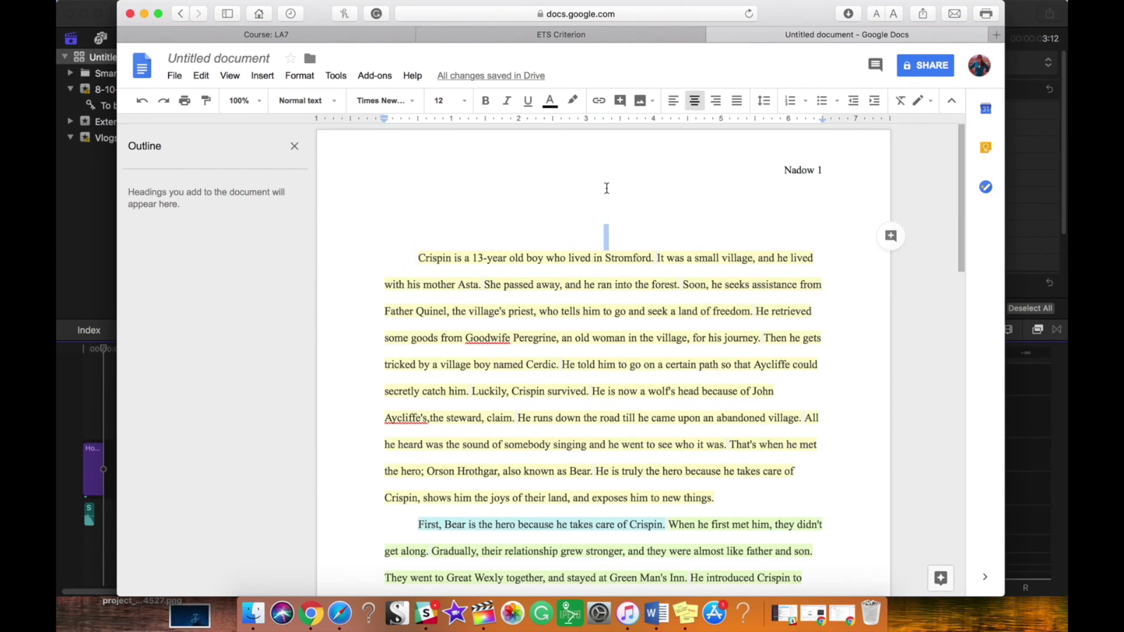
{"action": "left_click", "coordinate": [255, 58]}
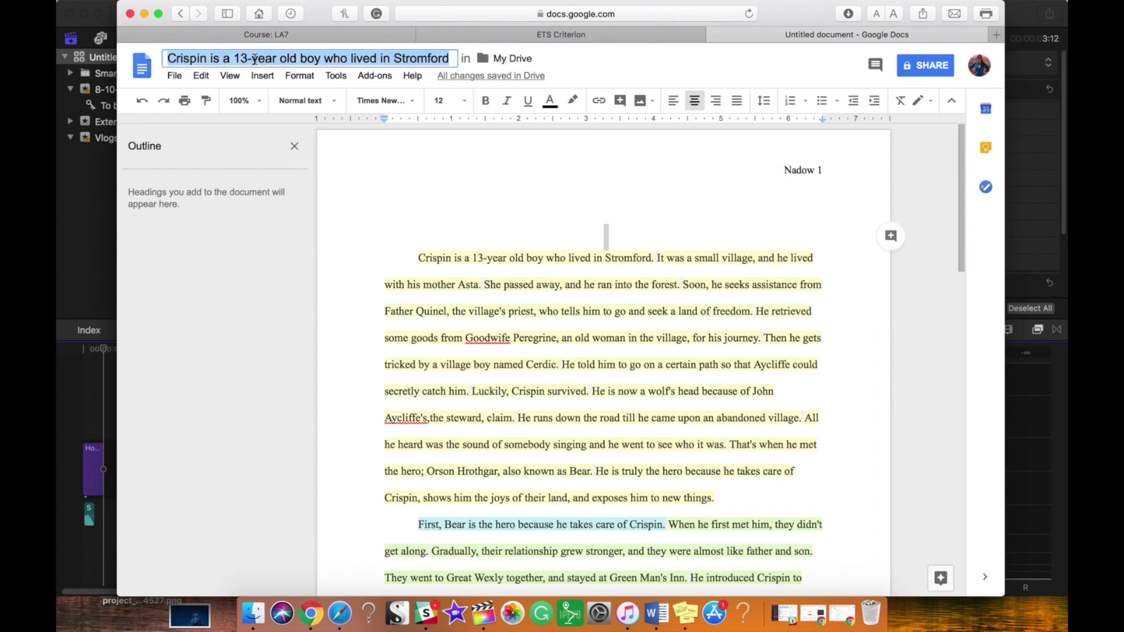
{"action": "key", "text": "BackSpace"}
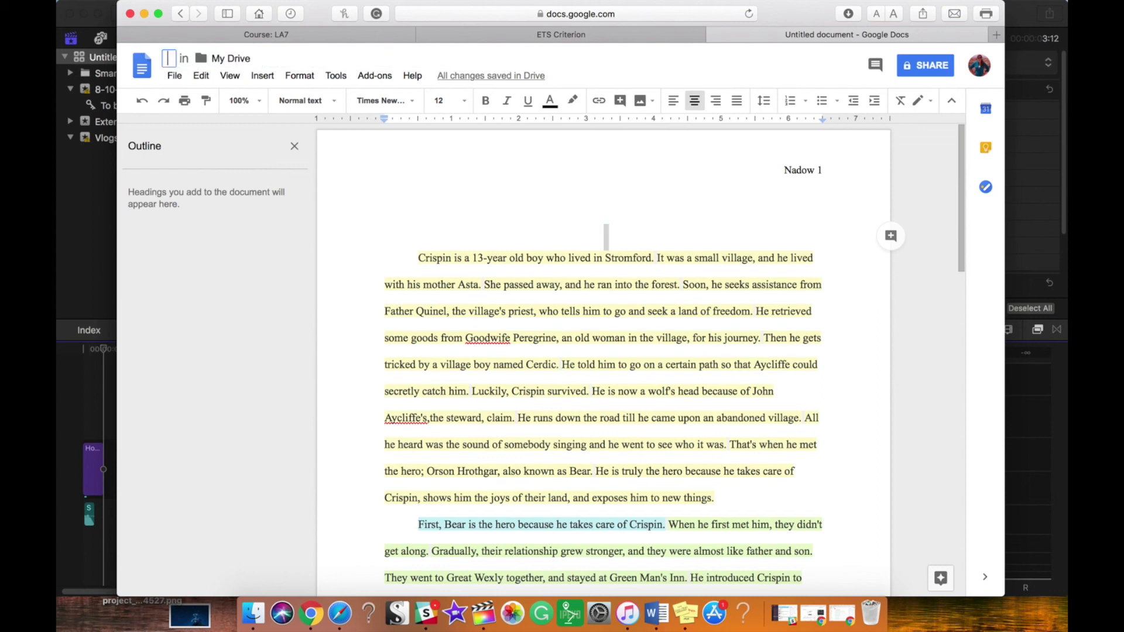
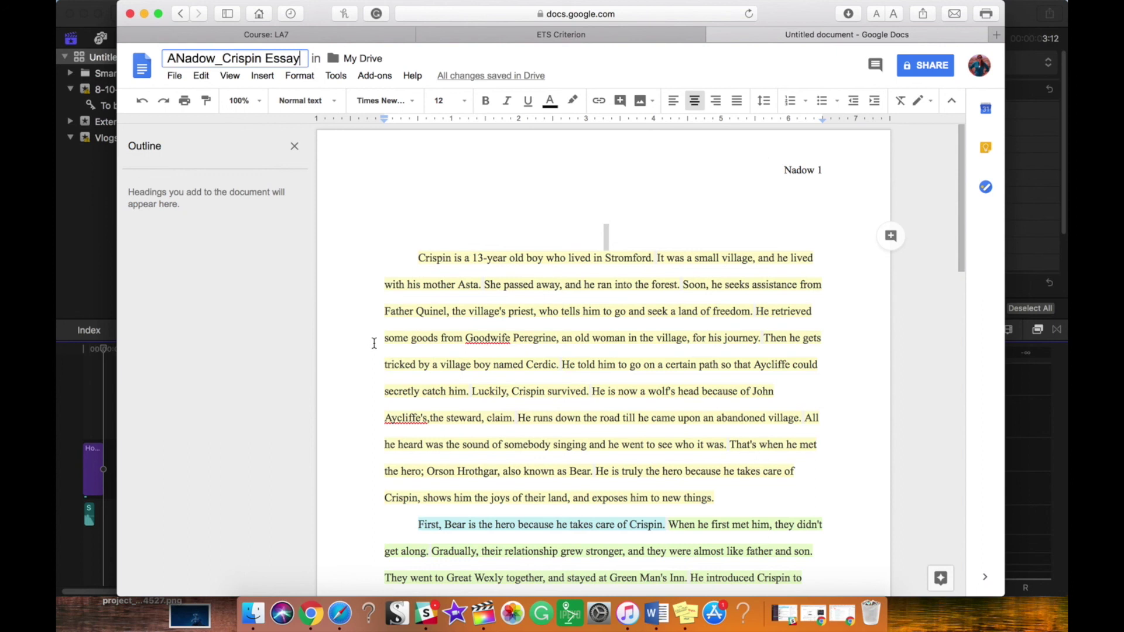
{"action": "left_click", "coordinate": [444, 258]}
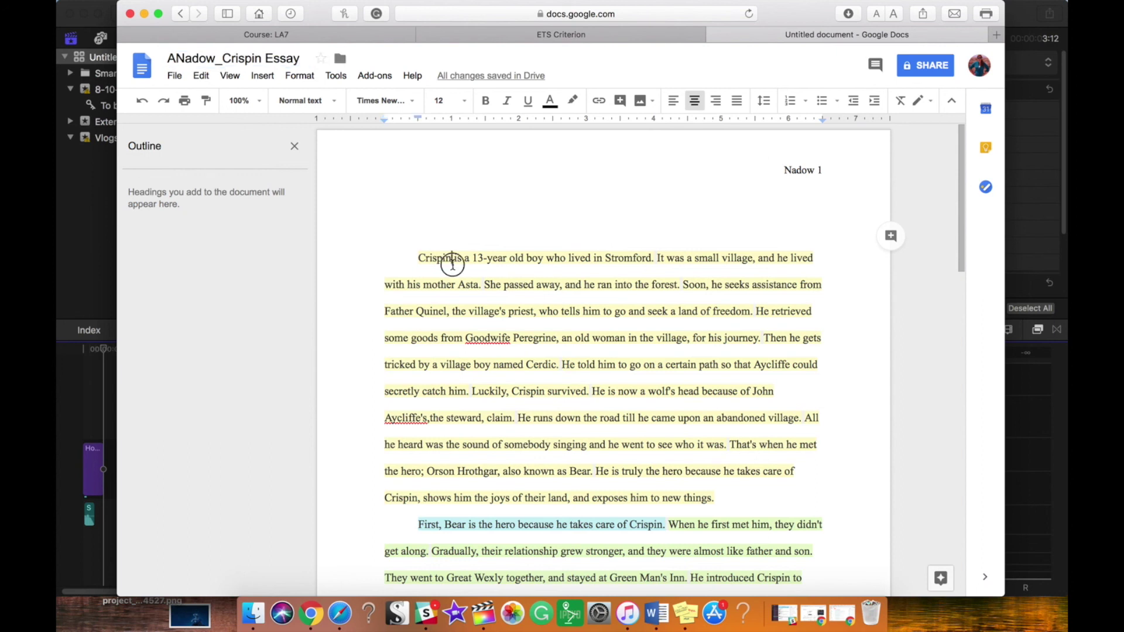
{"action": "left_click", "coordinate": [175, 76]}
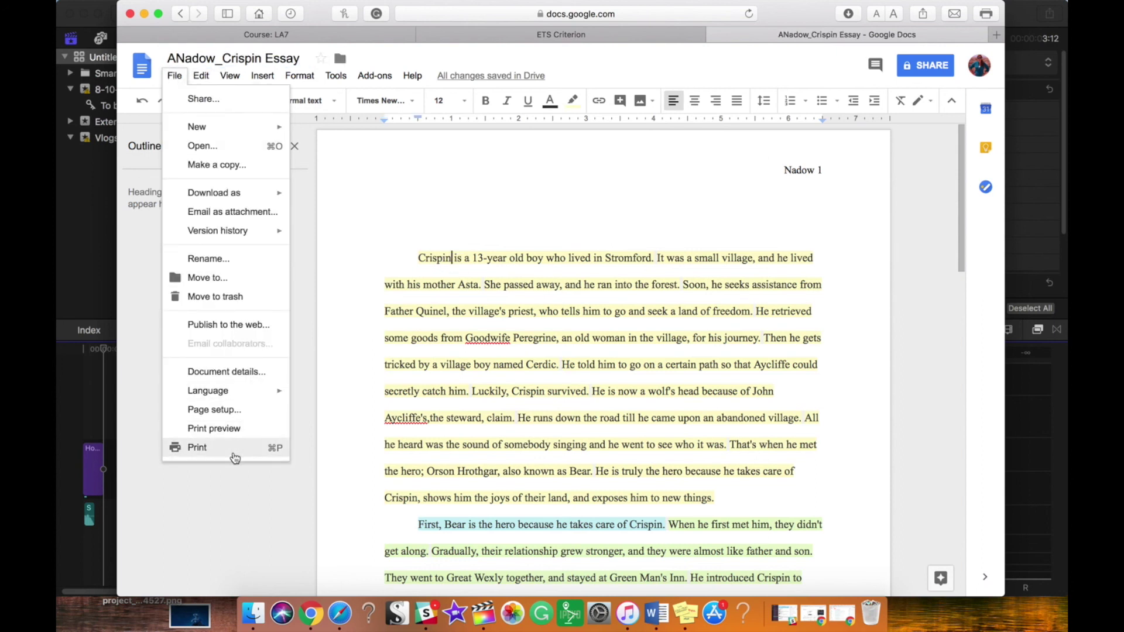
{"action": "mouse_move", "coordinate": [275, 195]}
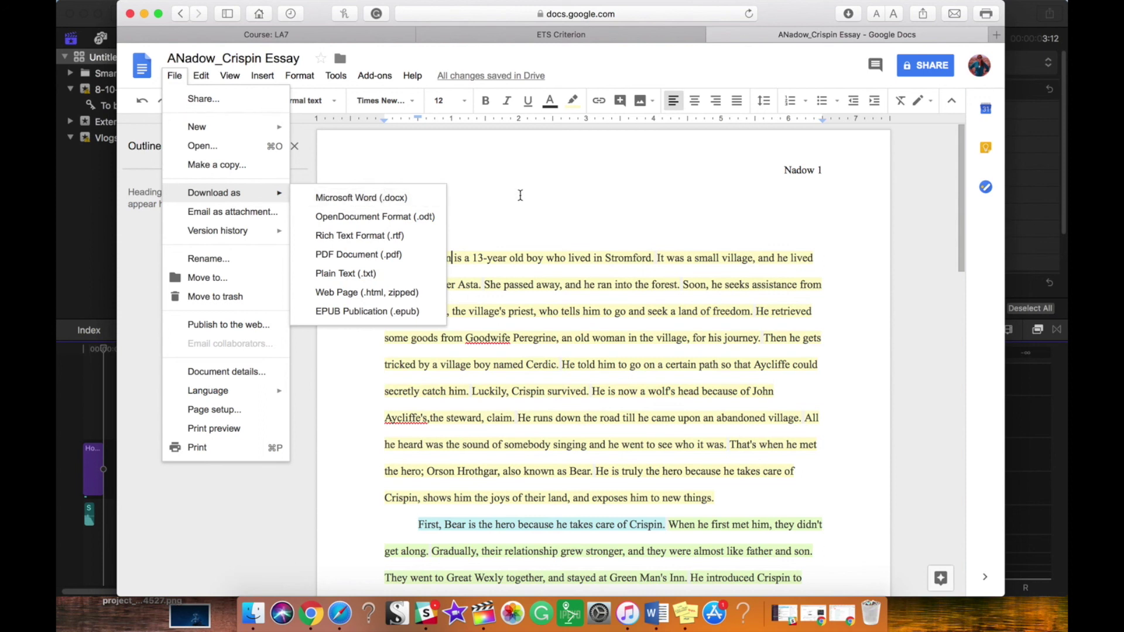
{"action": "left_click", "coordinate": [519, 193]}
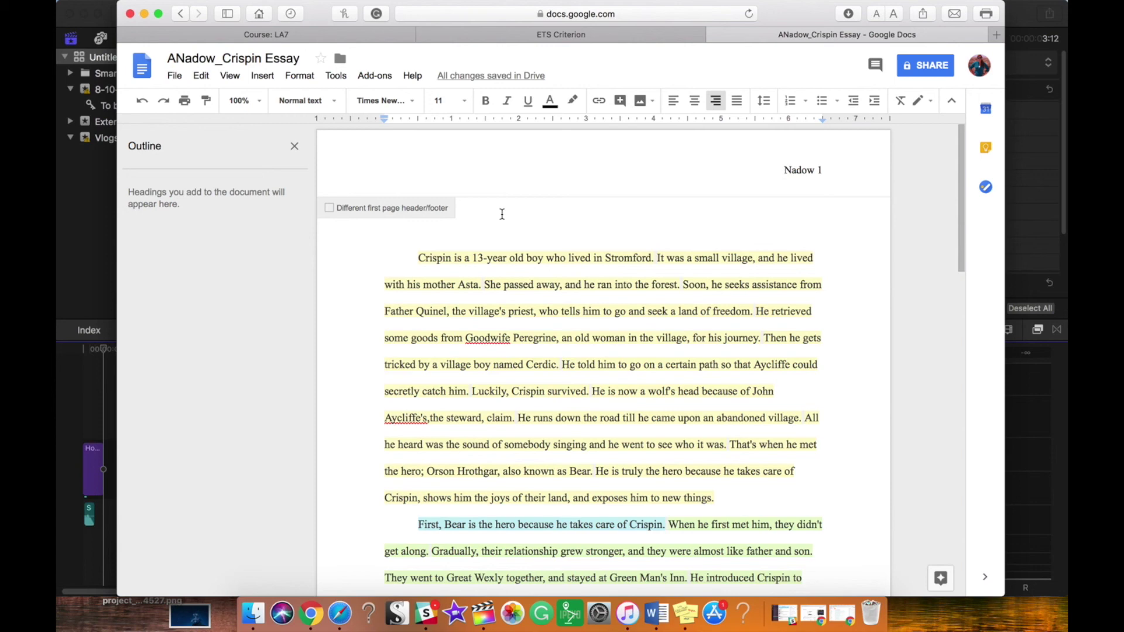